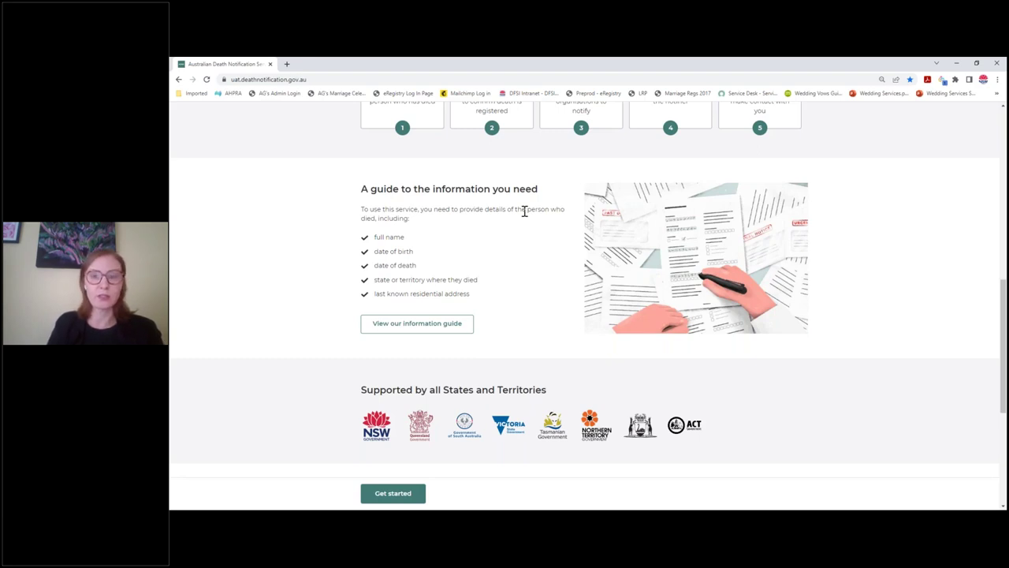
Read through the Finding information guide, then start a new death notification.
click(413, 329)
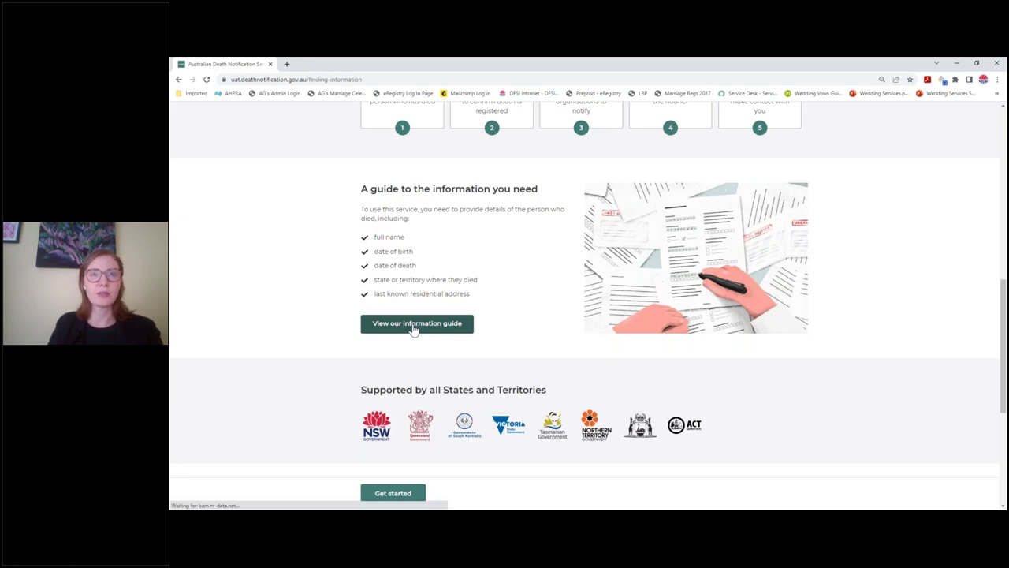
scroll(662, 364, down, 1)
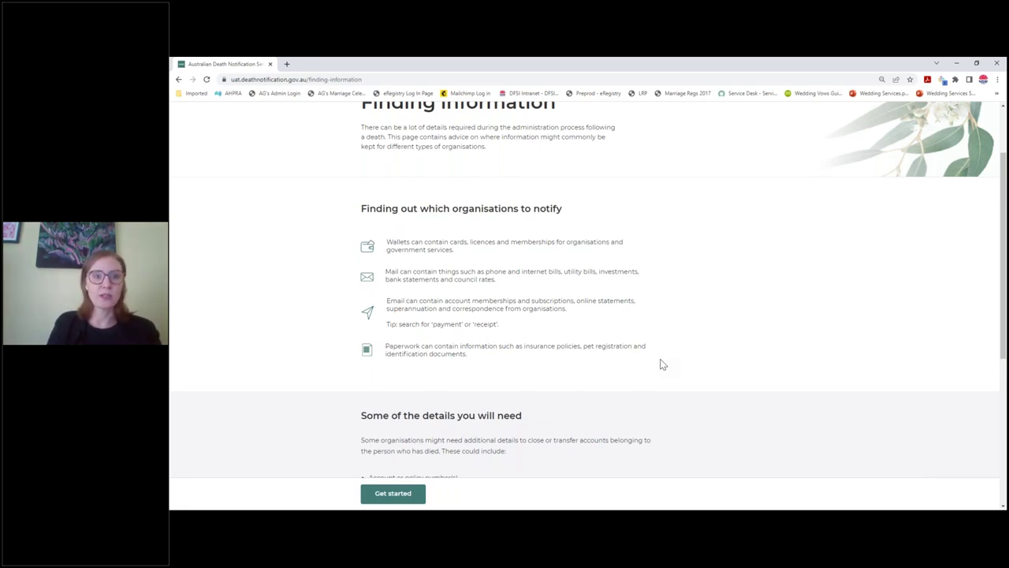
scroll(661, 364, down, 4)
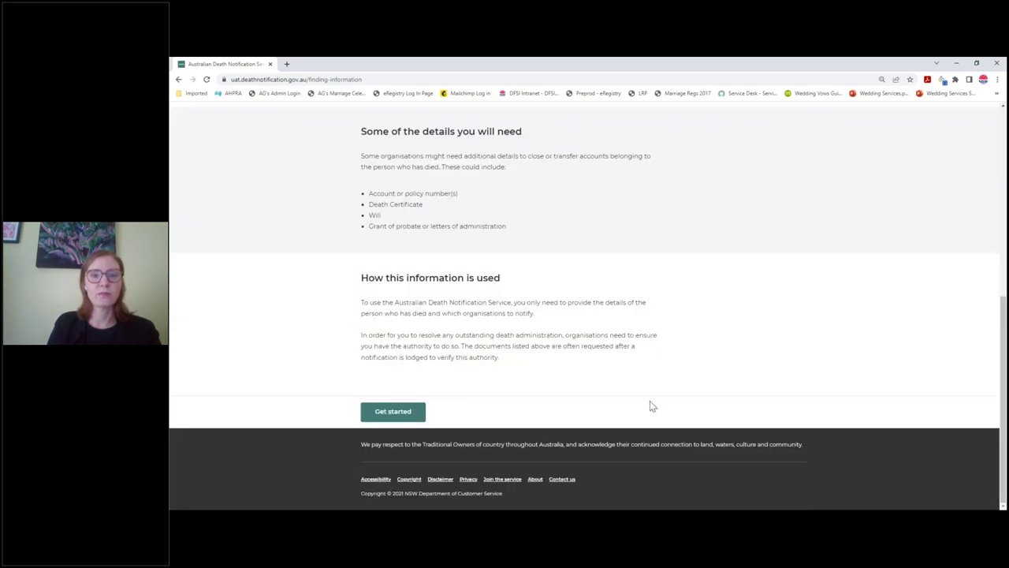
click(388, 416)
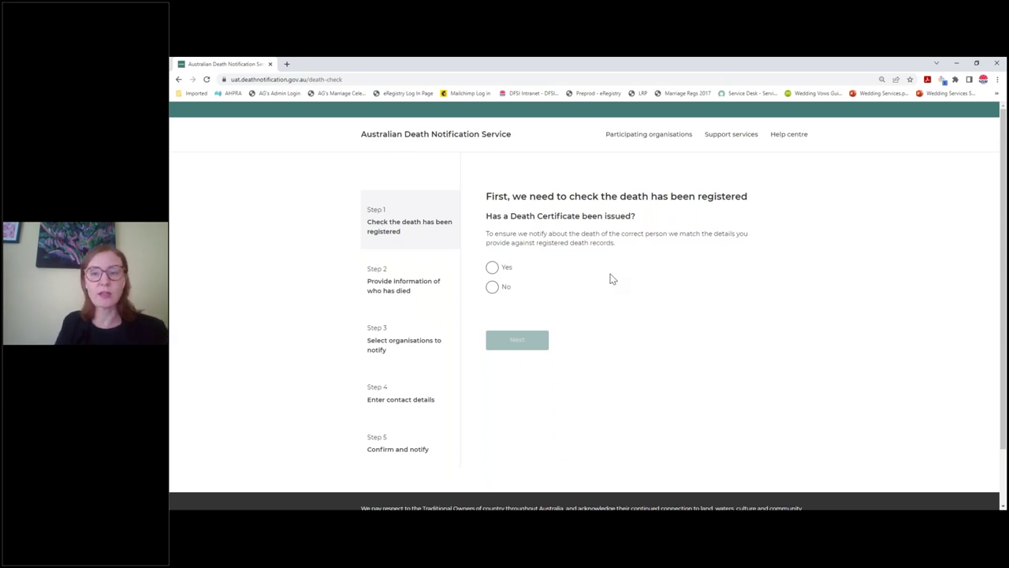
Confirm a death certificate was issued and choose New South Wales as the place of death.
click(492, 269)
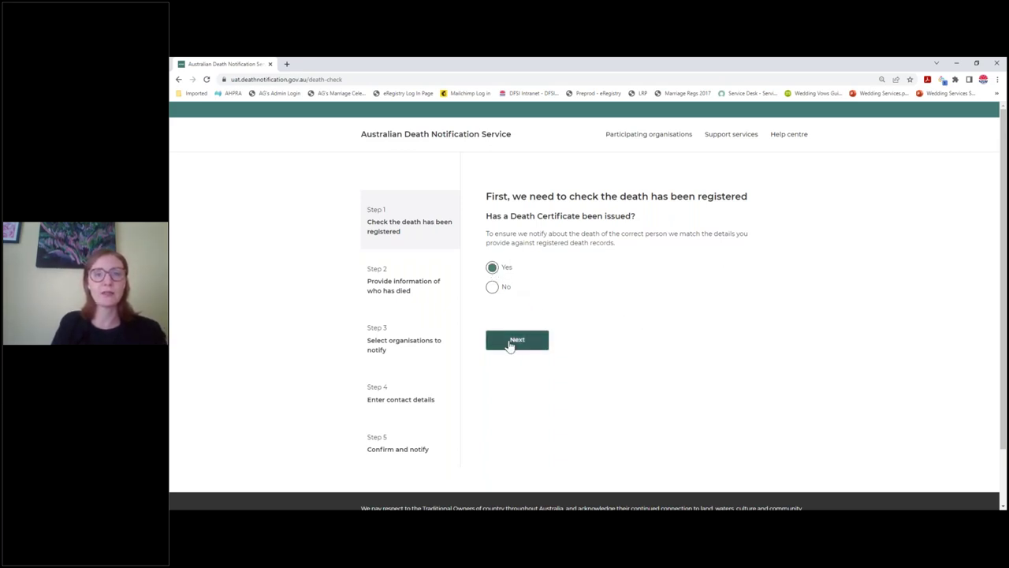
click(517, 340)
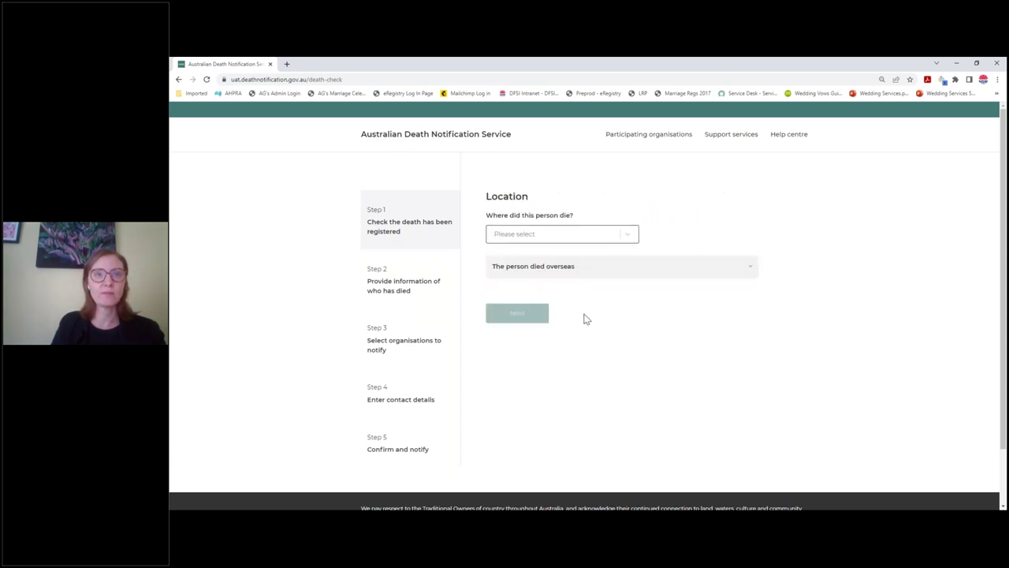
click(628, 239)
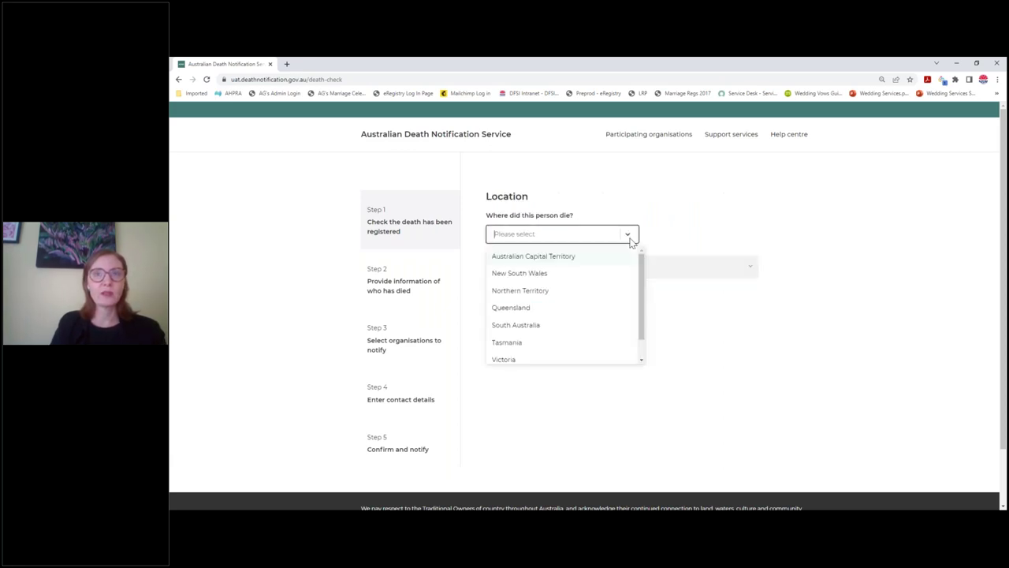
click(557, 278)
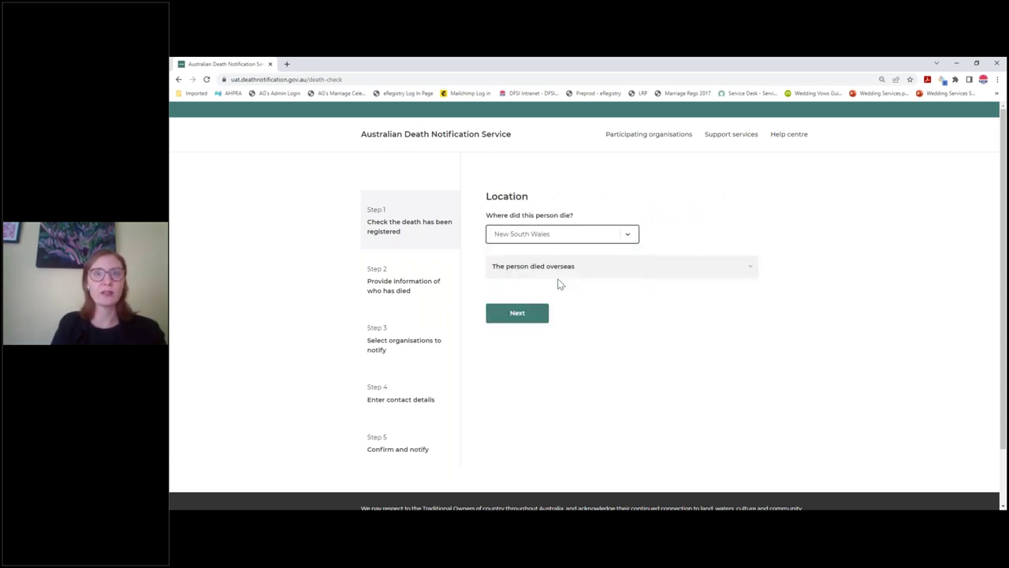
click(516, 314)
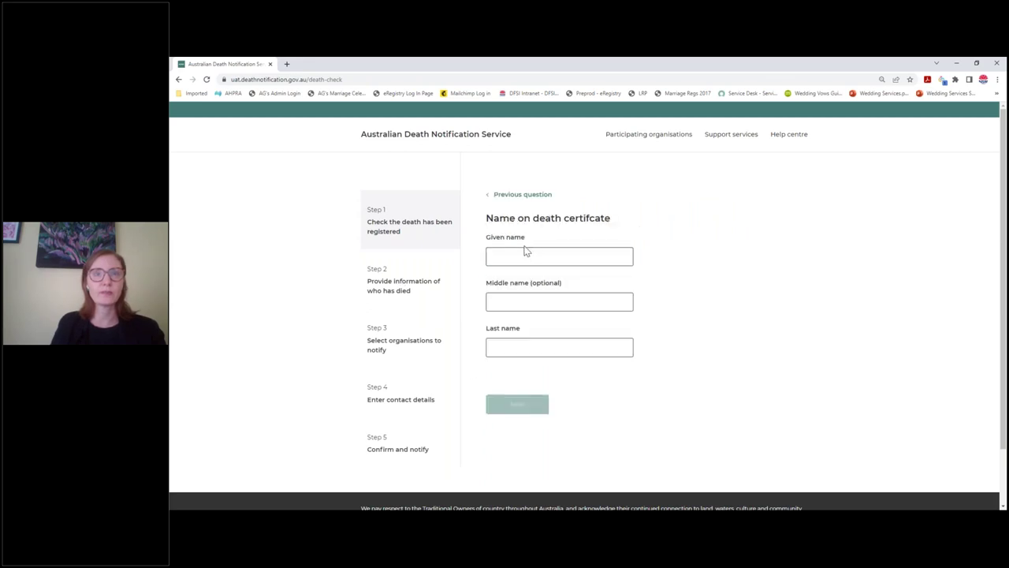
click(521, 255)
text(James)
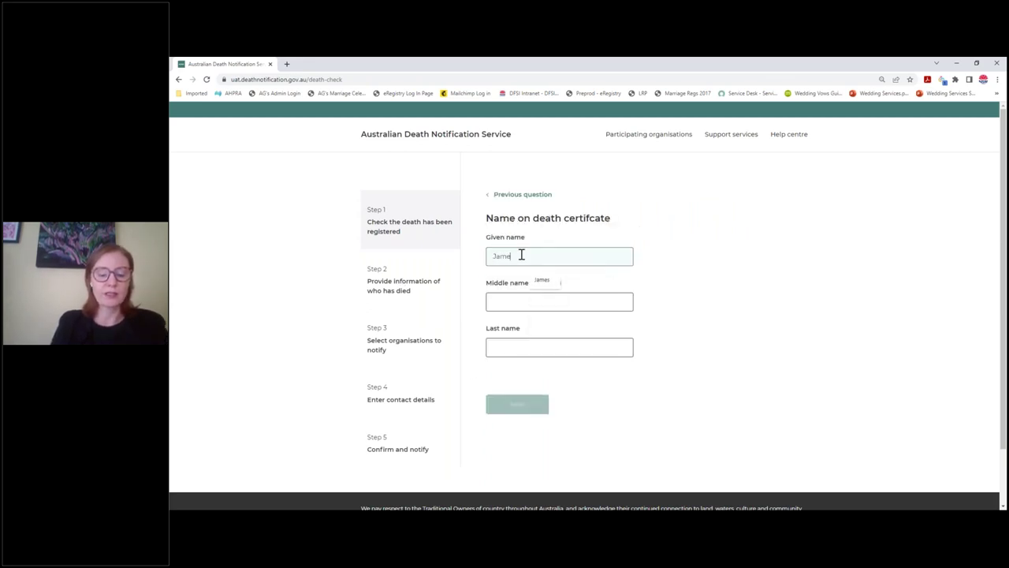
click(508, 344)
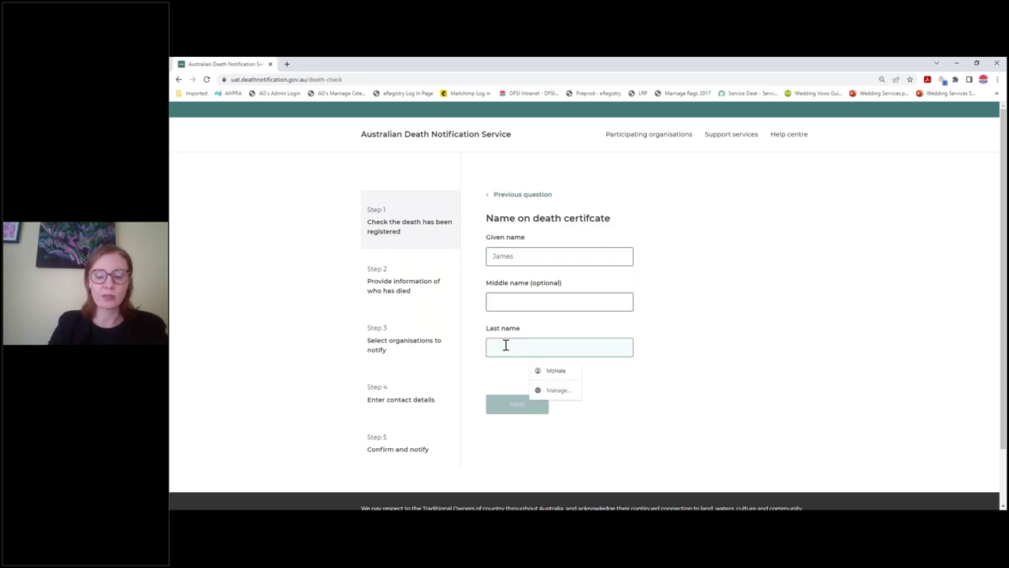
text(Johnson)
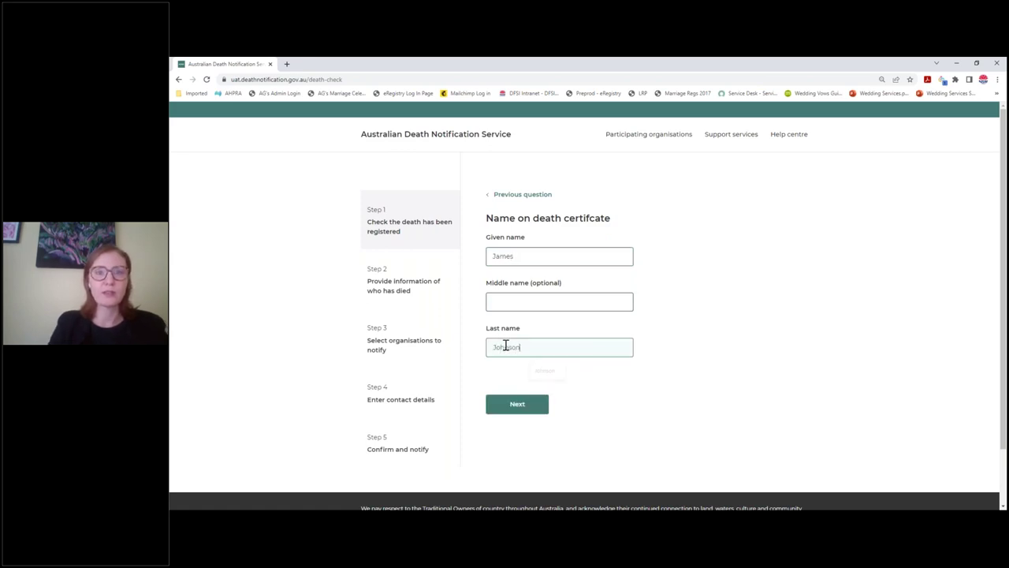
click(518, 413)
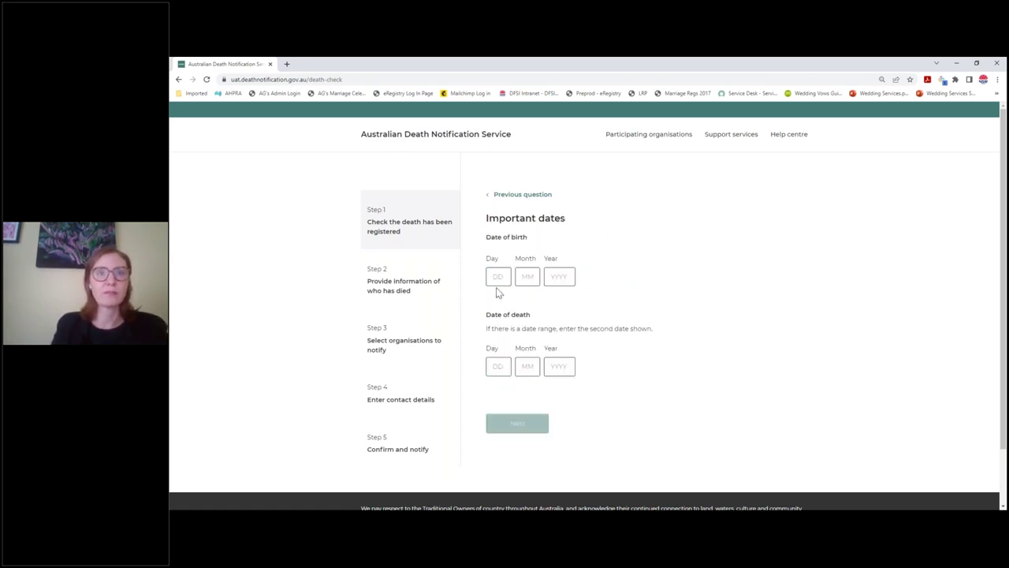
click(498, 277)
click(498, 300)
click(524, 276)
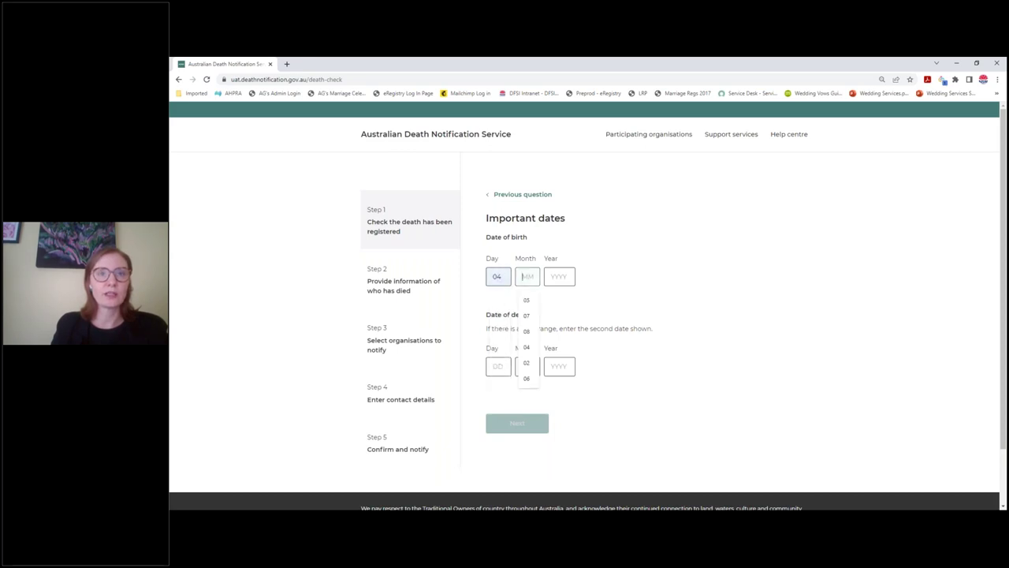
click(527, 297)
click(556, 274)
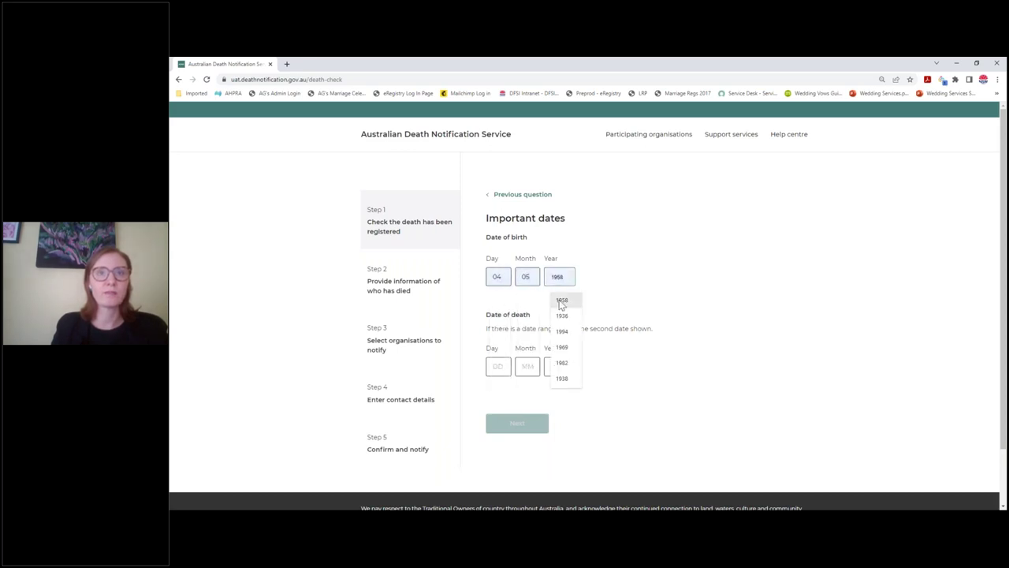
click(562, 298)
click(497, 367)
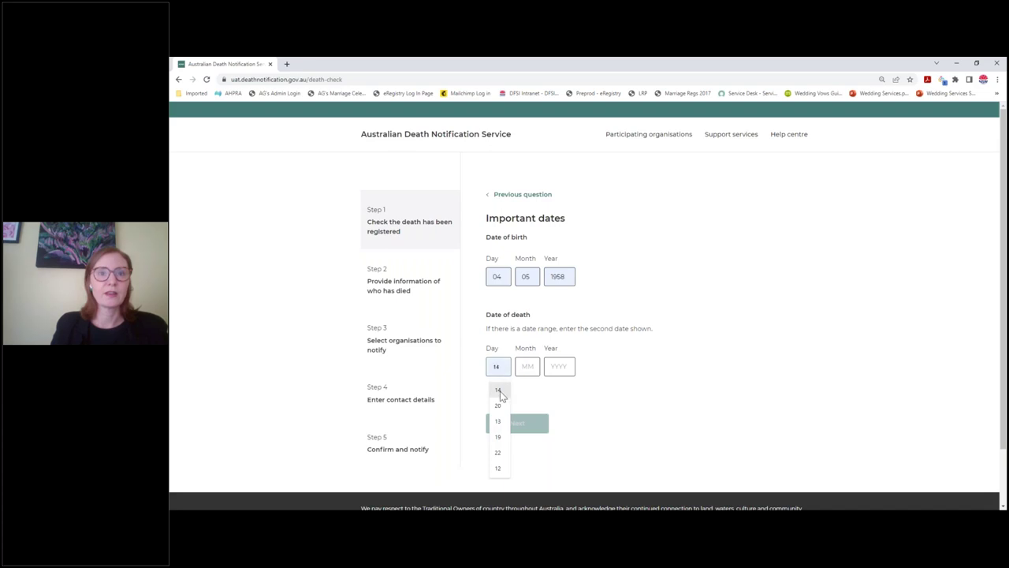
click(500, 388)
click(526, 366)
click(533, 396)
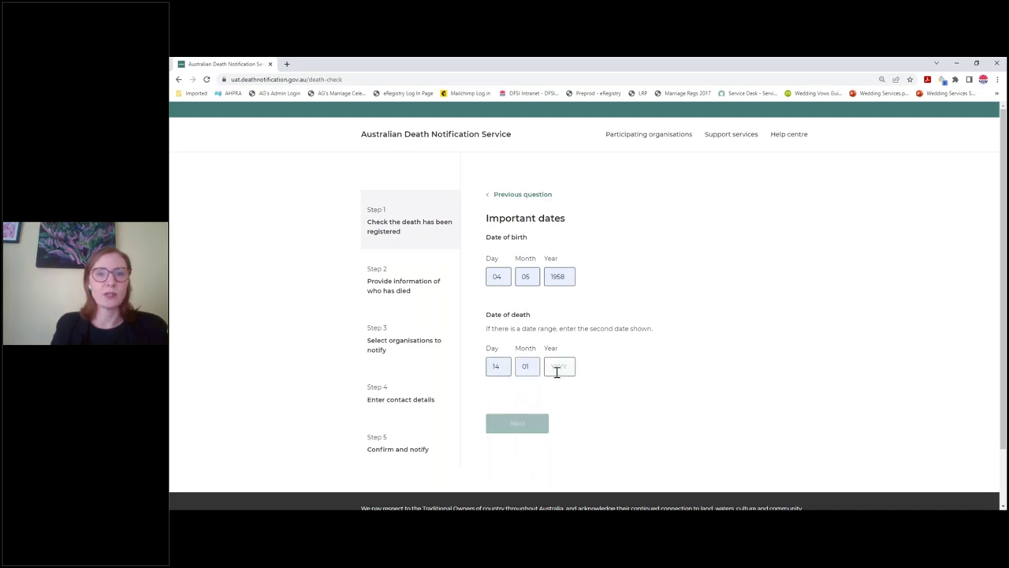
click(557, 367)
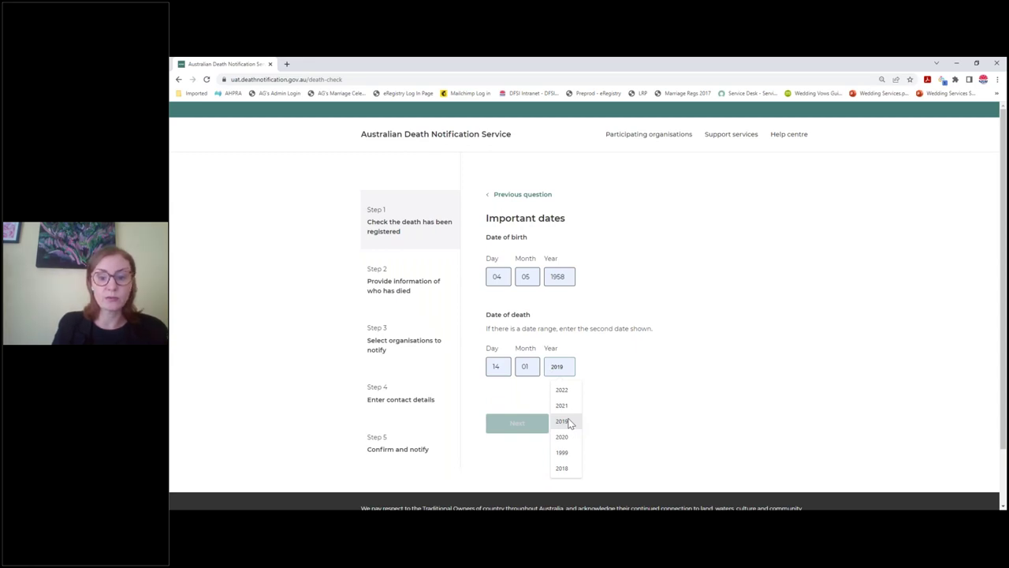
click(570, 424)
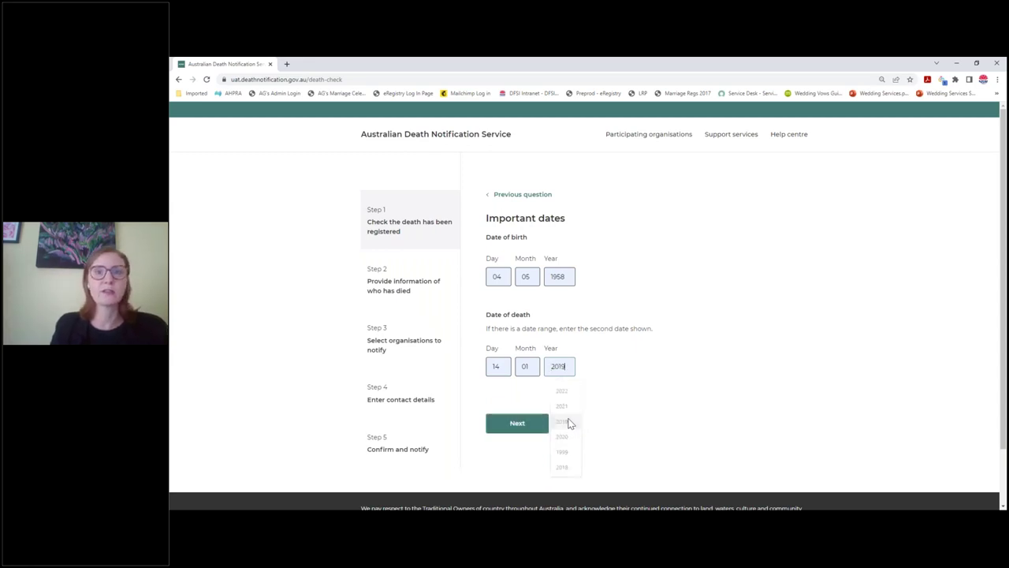
click(518, 429)
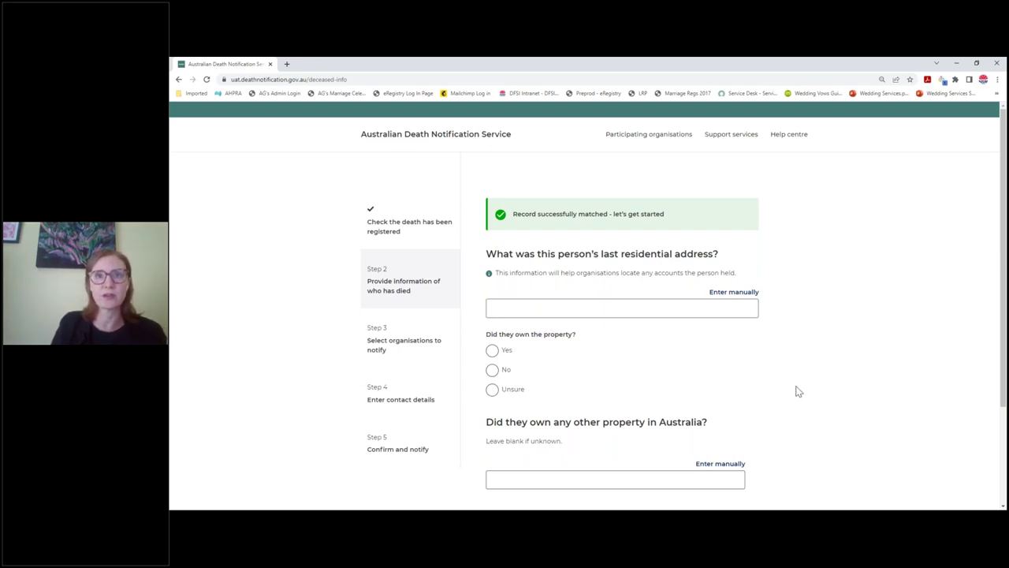
scroll(795, 390, down, 1)
click(521, 266)
text(12)
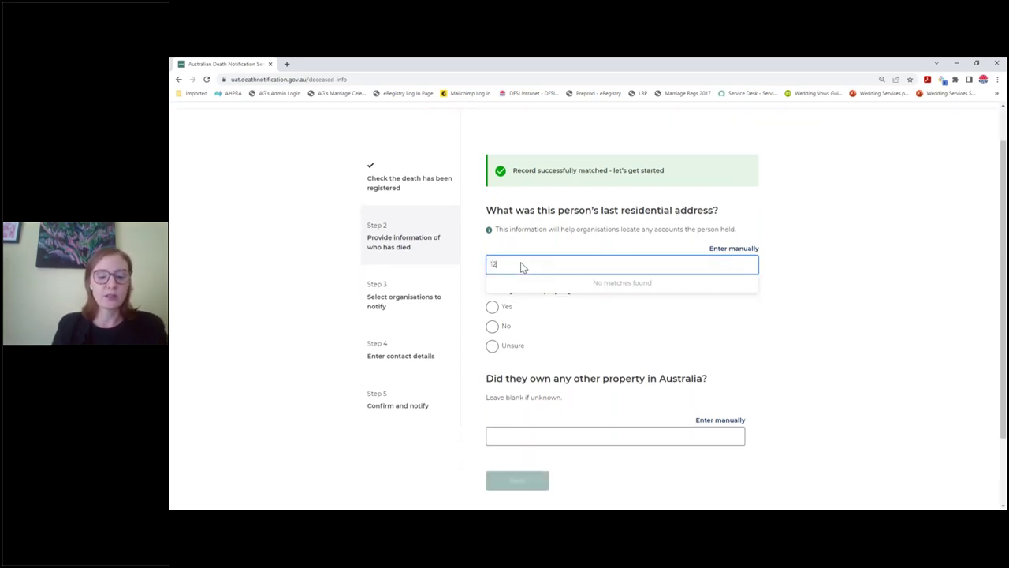
text(3 Smith)
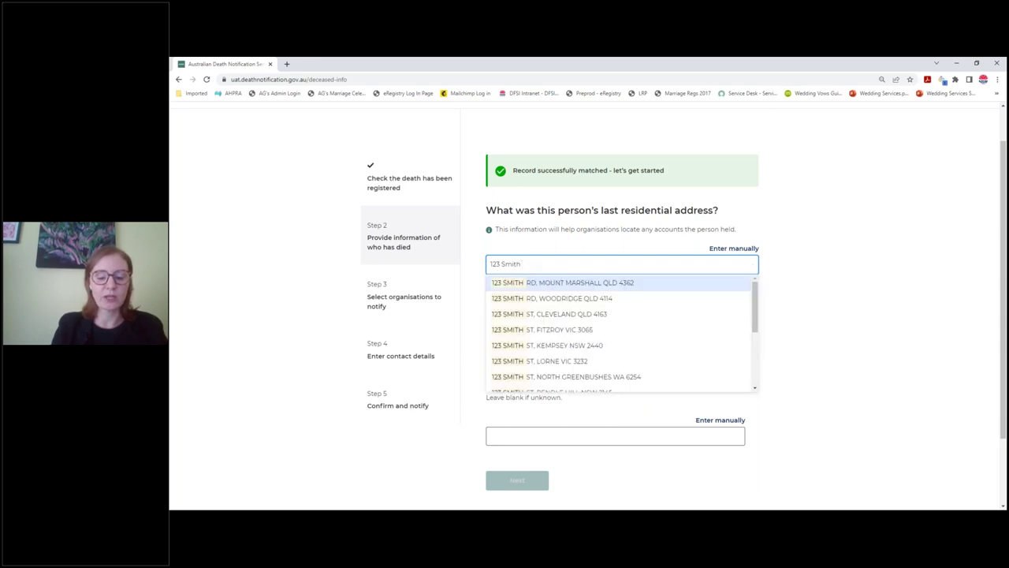
text( Street)
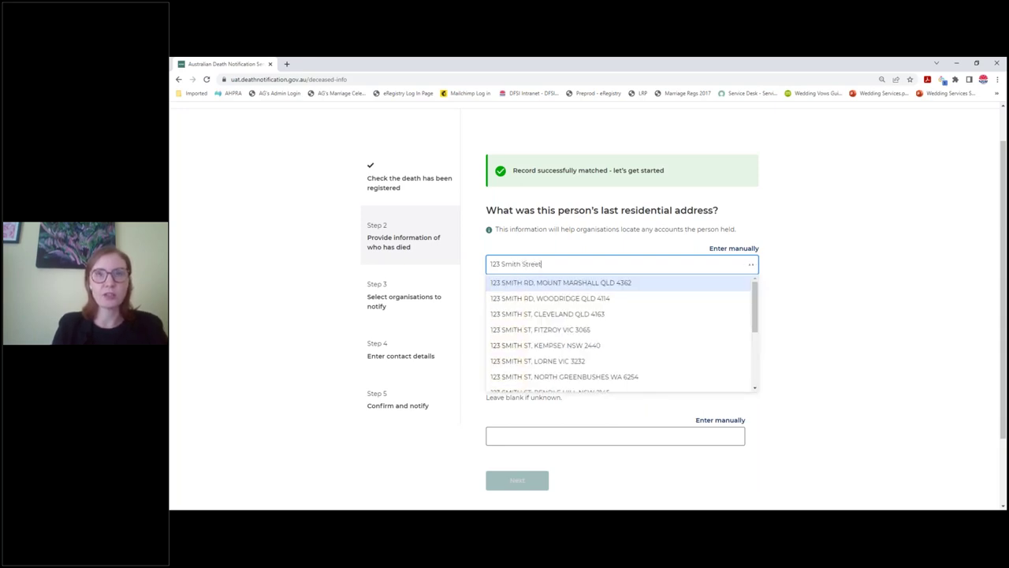
text(, kempsey)
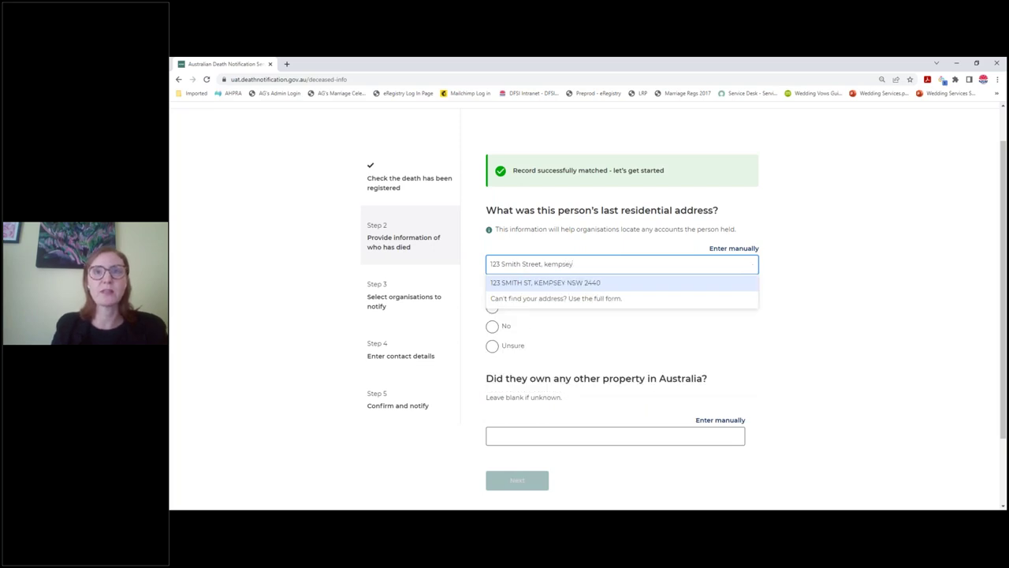
click(547, 284)
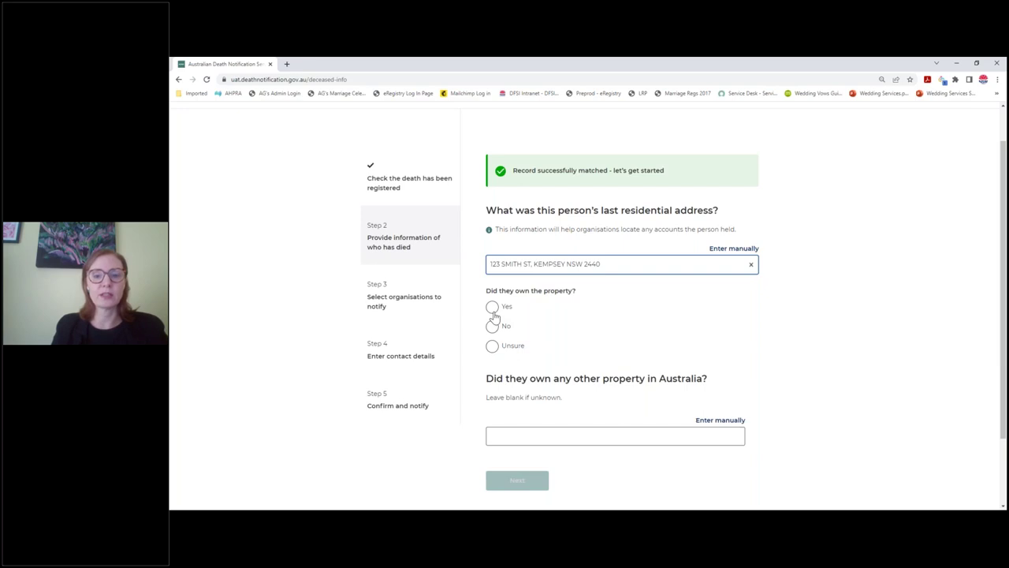
click(493, 311)
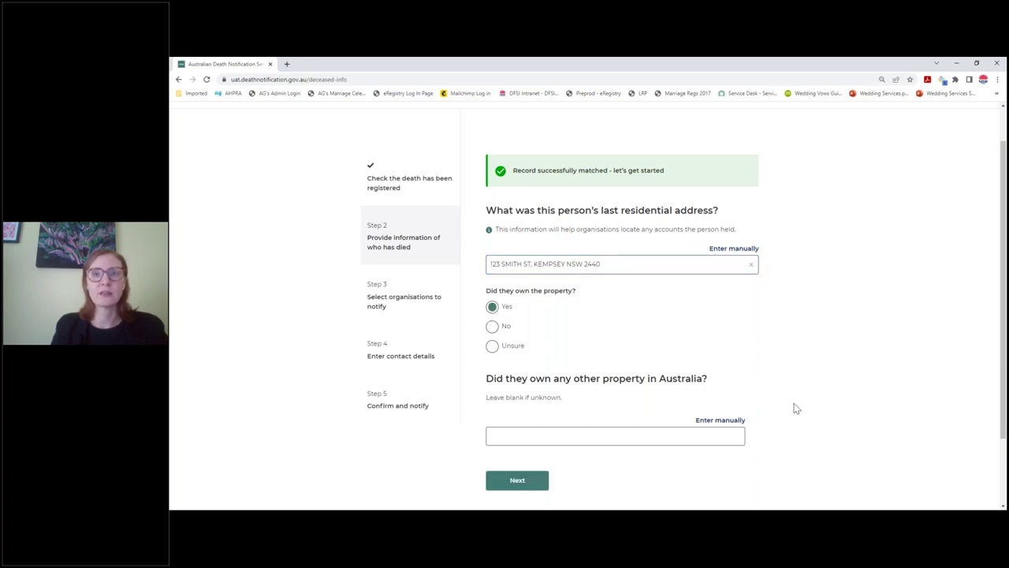
scroll(796, 408, down, 2)
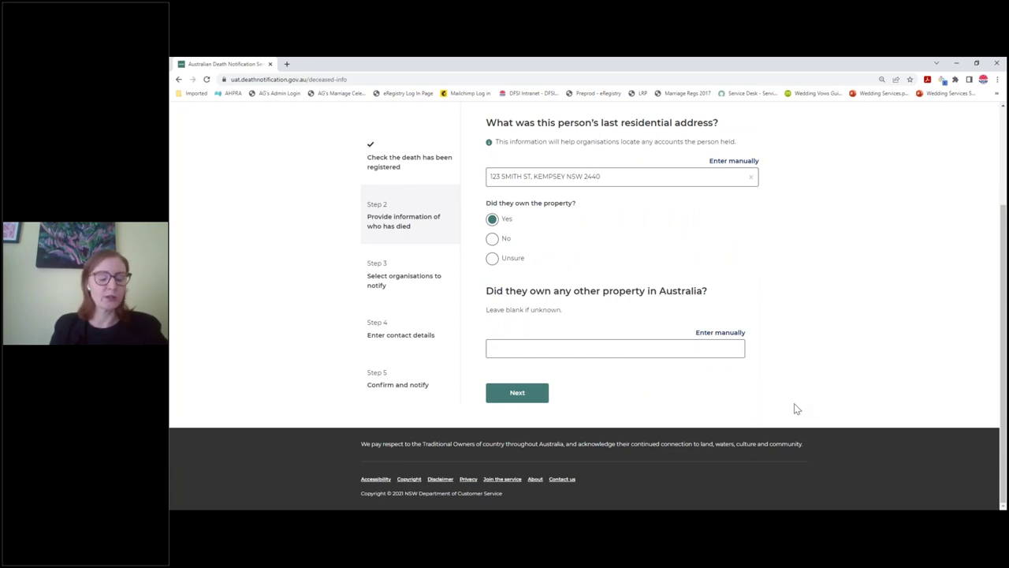
click(517, 393)
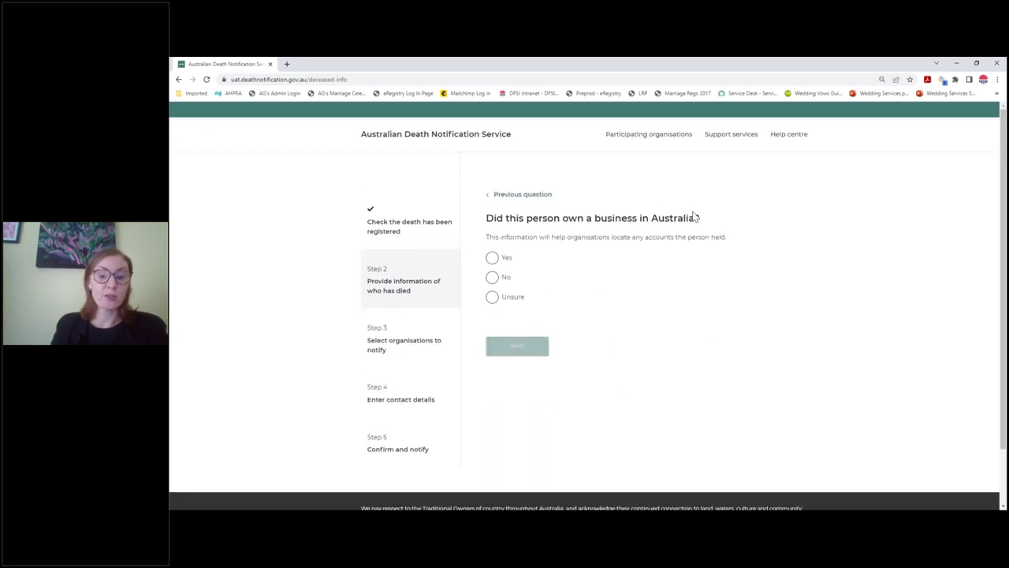
Answer that the person owned no business.
click(492, 258)
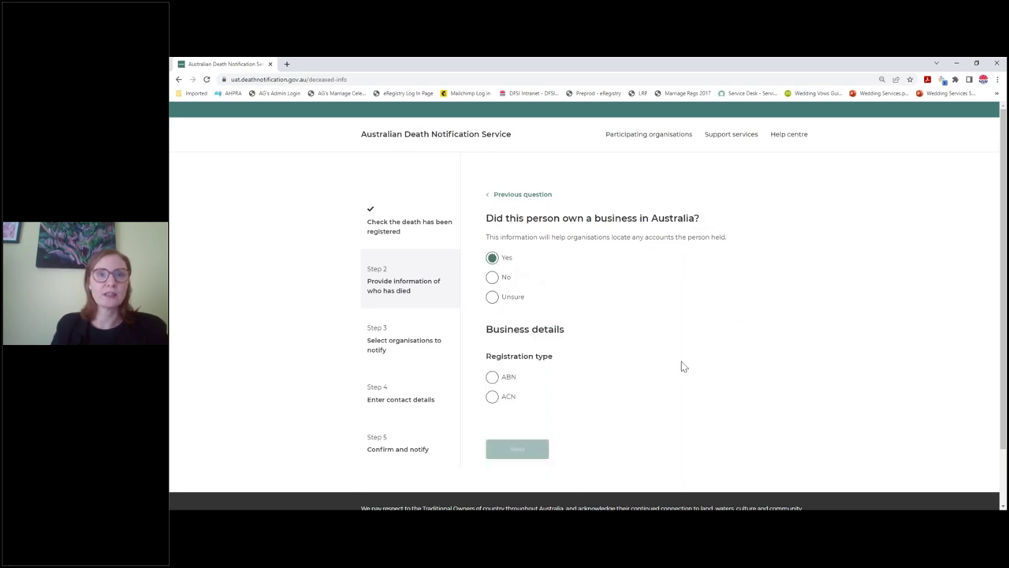
click(492, 378)
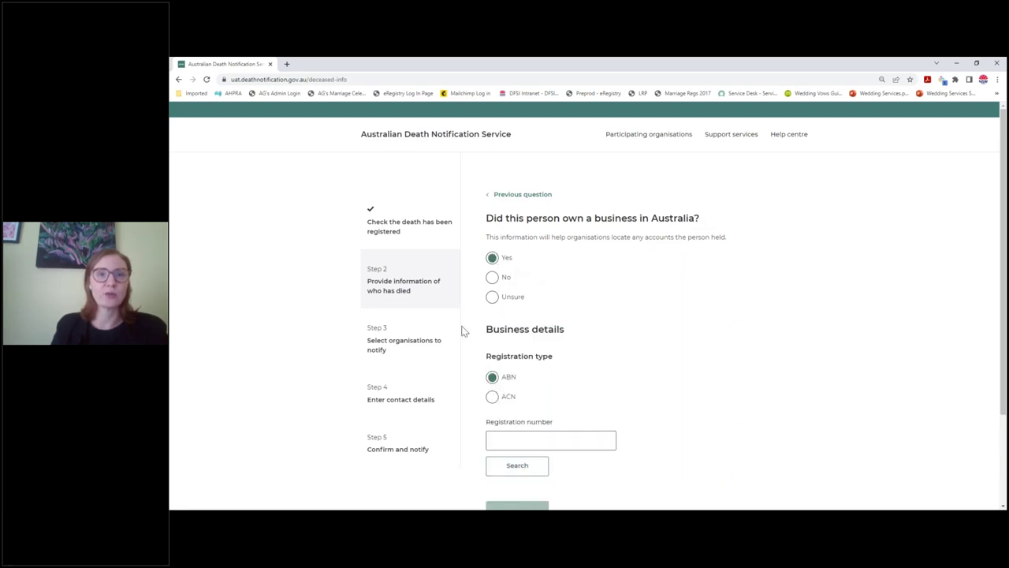
click(492, 280)
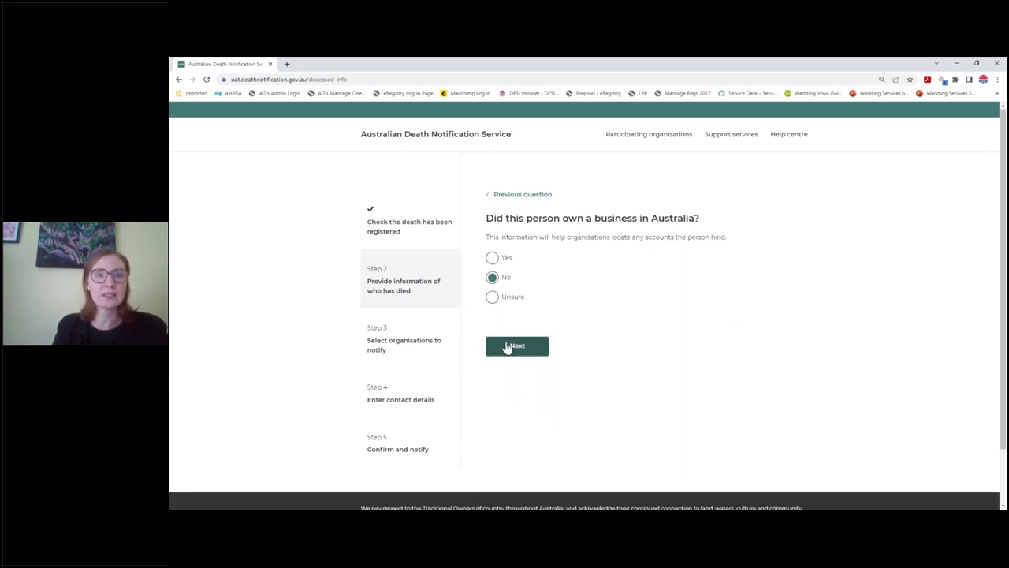
click(507, 348)
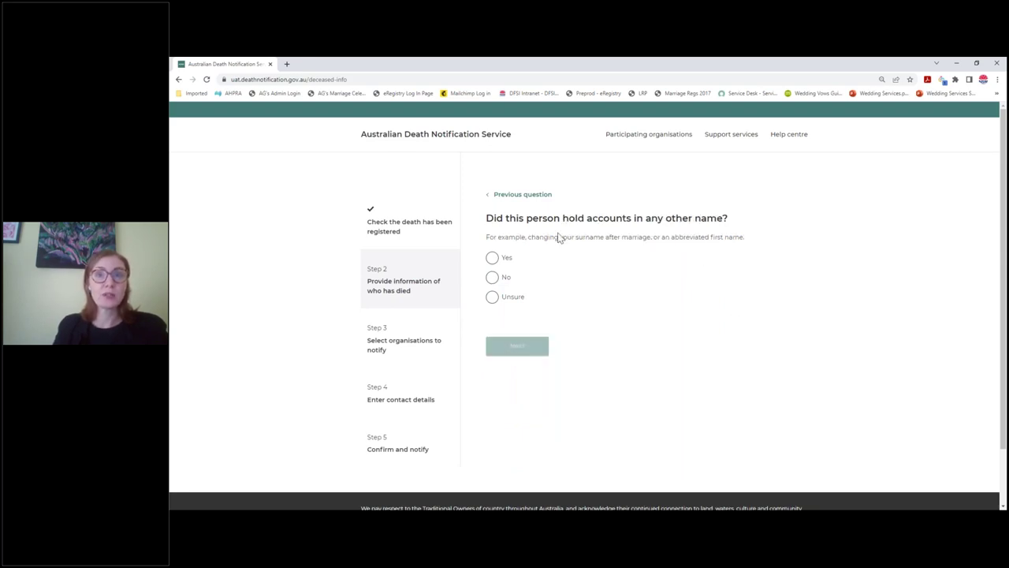
click(496, 258)
click(520, 343)
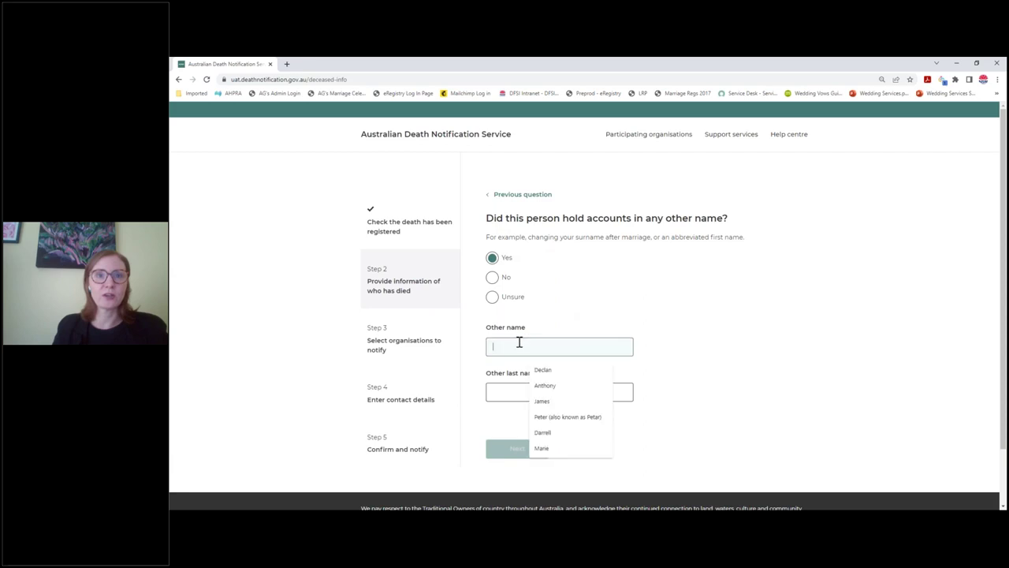
text(Jim)
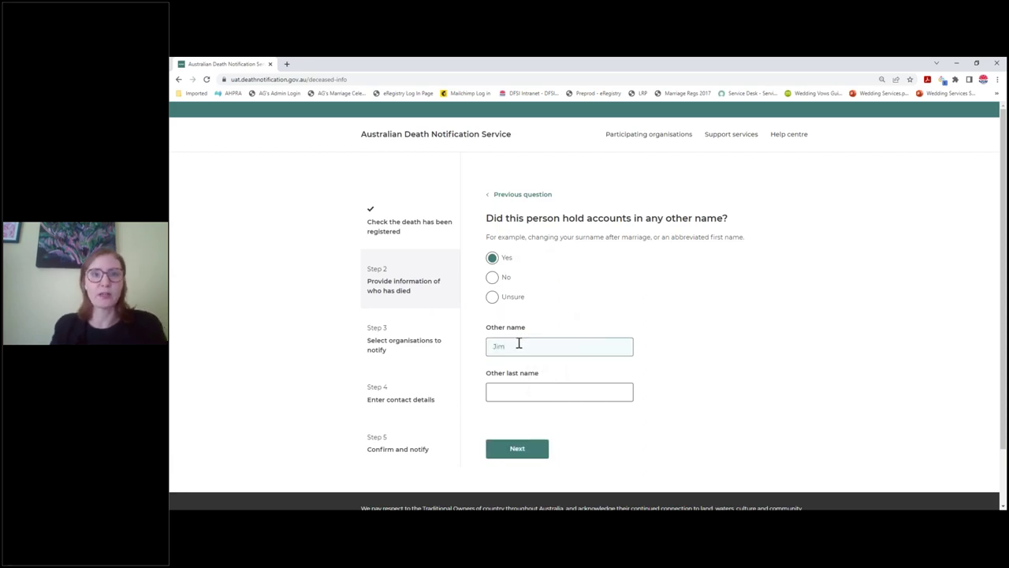
click(502, 386)
text(J)
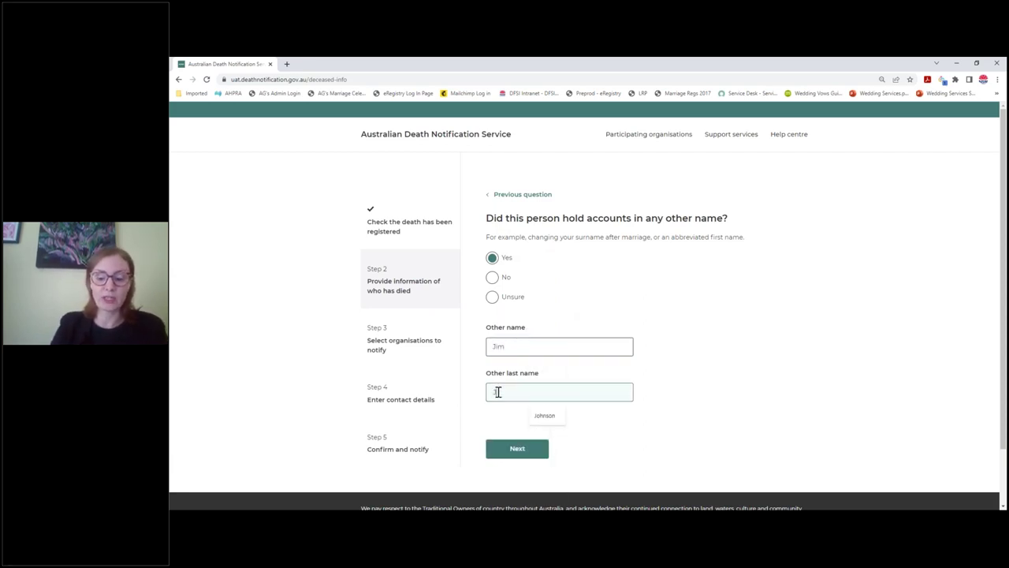
text(ohnson)
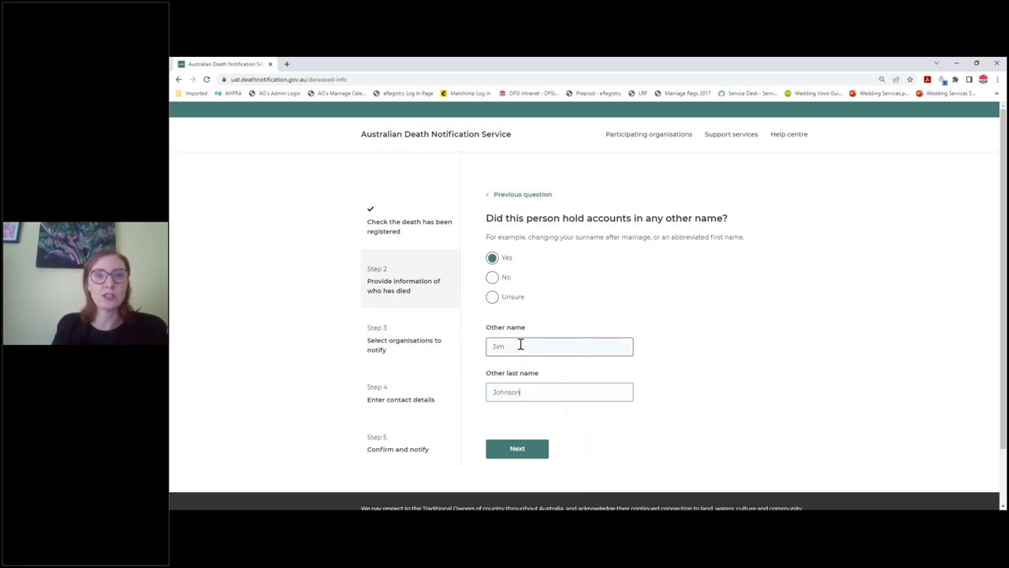
click(521, 450)
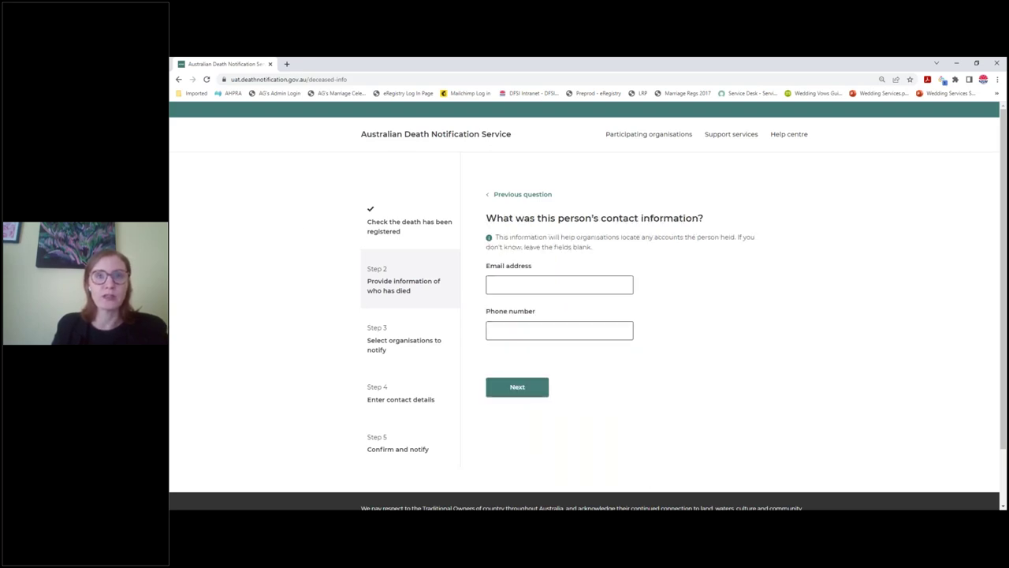
click(505, 287)
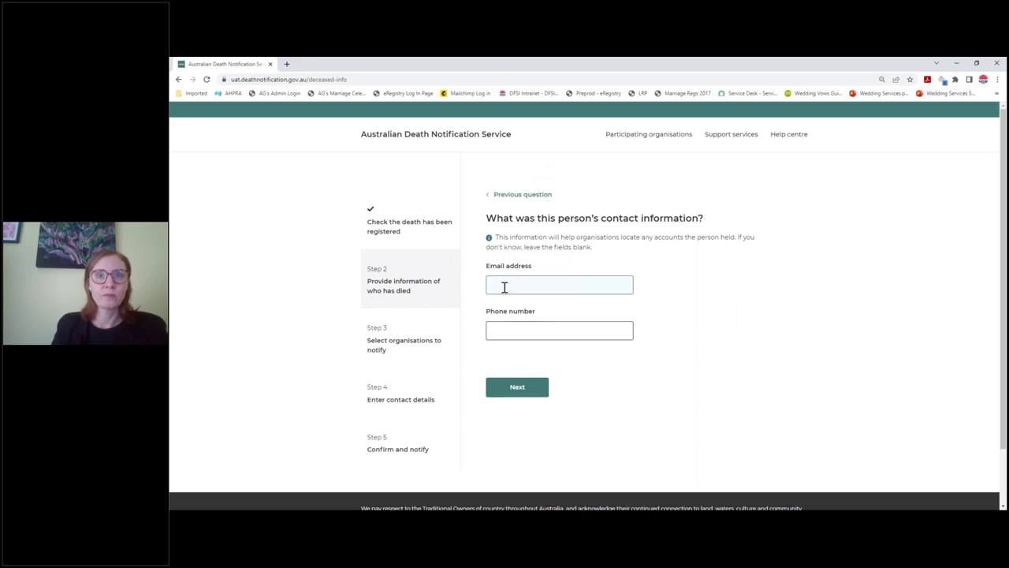
Enter the person's email address and fill their phone number from the saved suggestion.
text(jim)
text(jimmy)
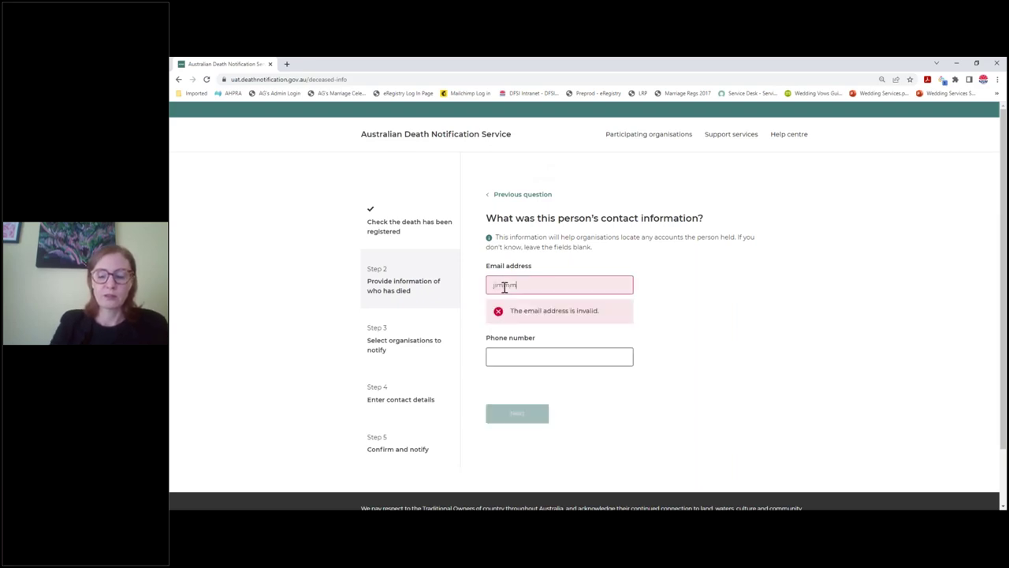
key(BackSpace)
key(BackSpace)
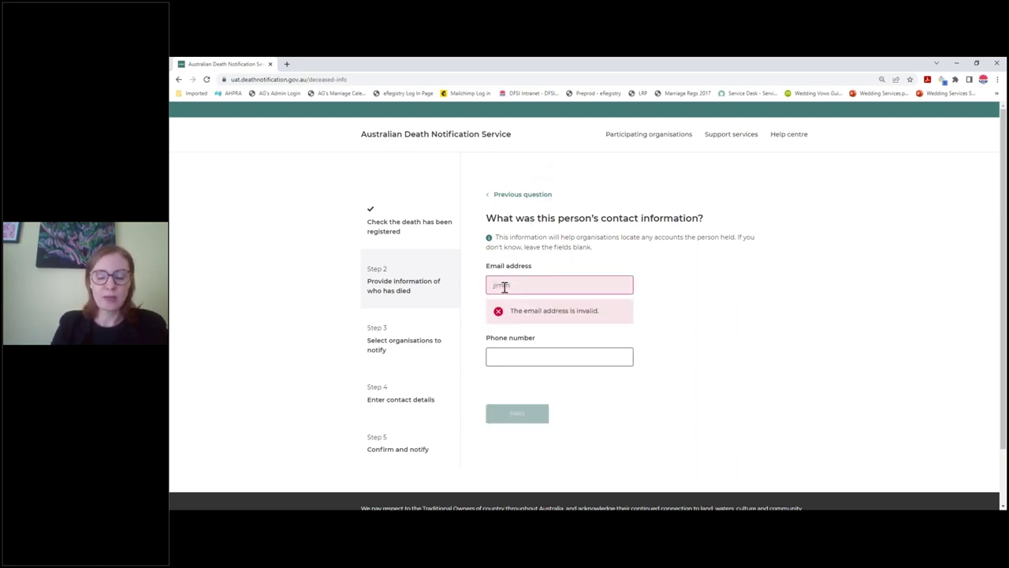
text(@)
text(@j)
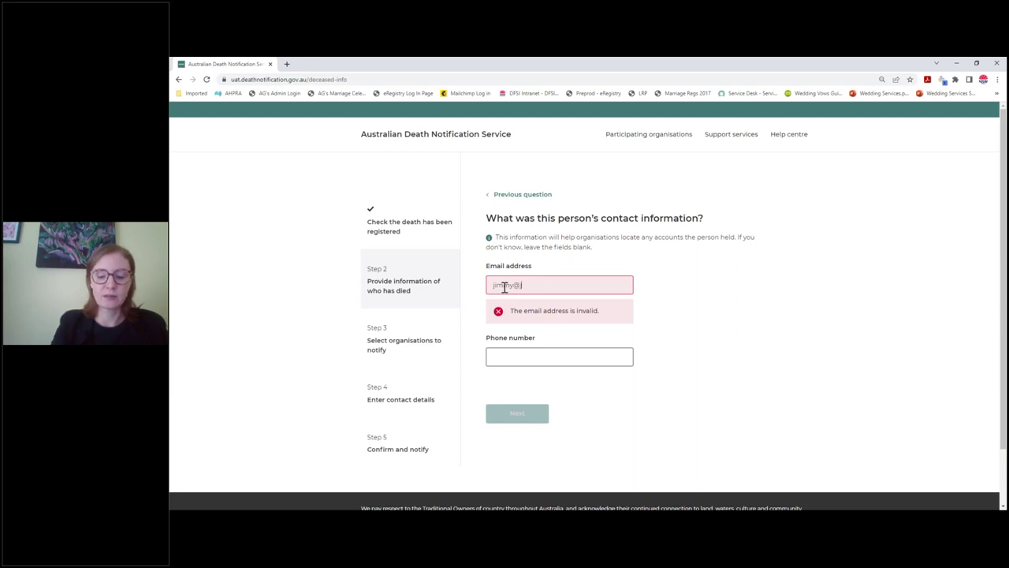
text(im.com)
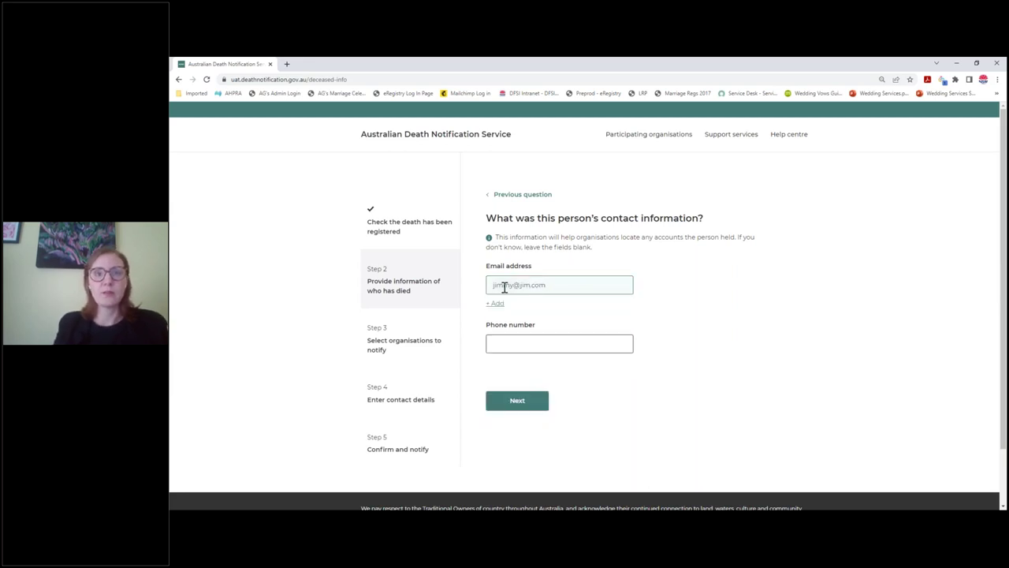
click(498, 304)
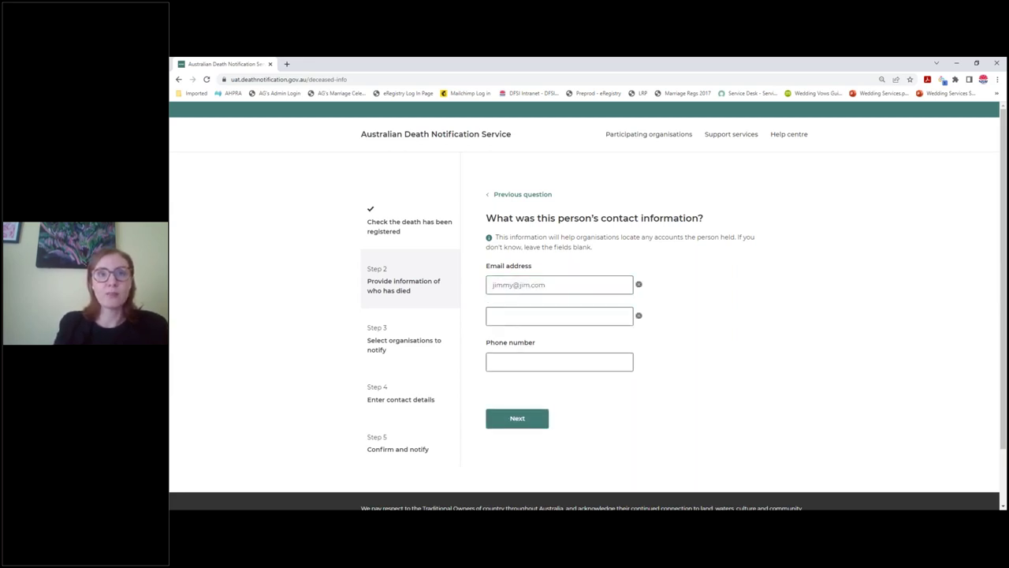
click(639, 317)
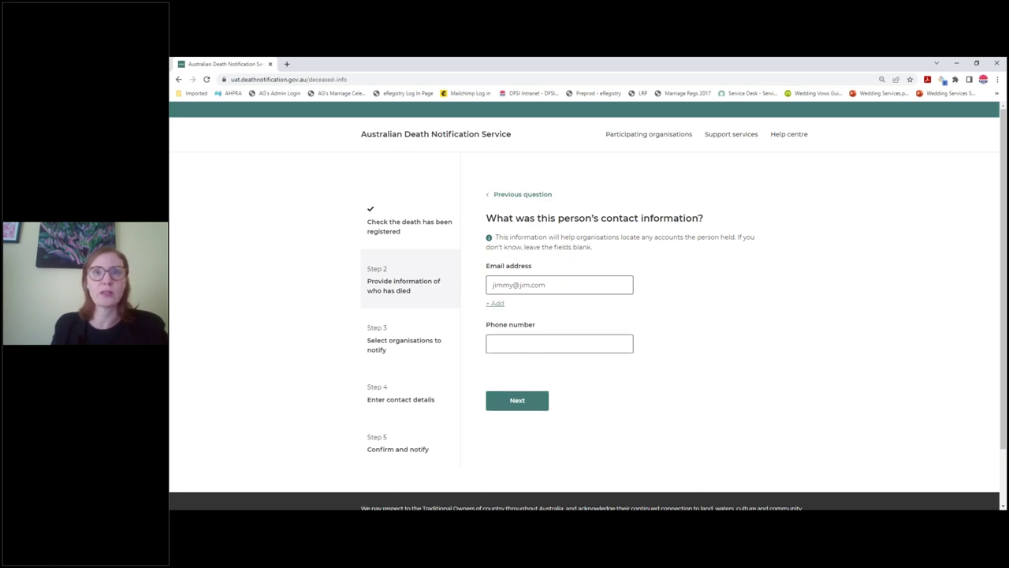
click(503, 343)
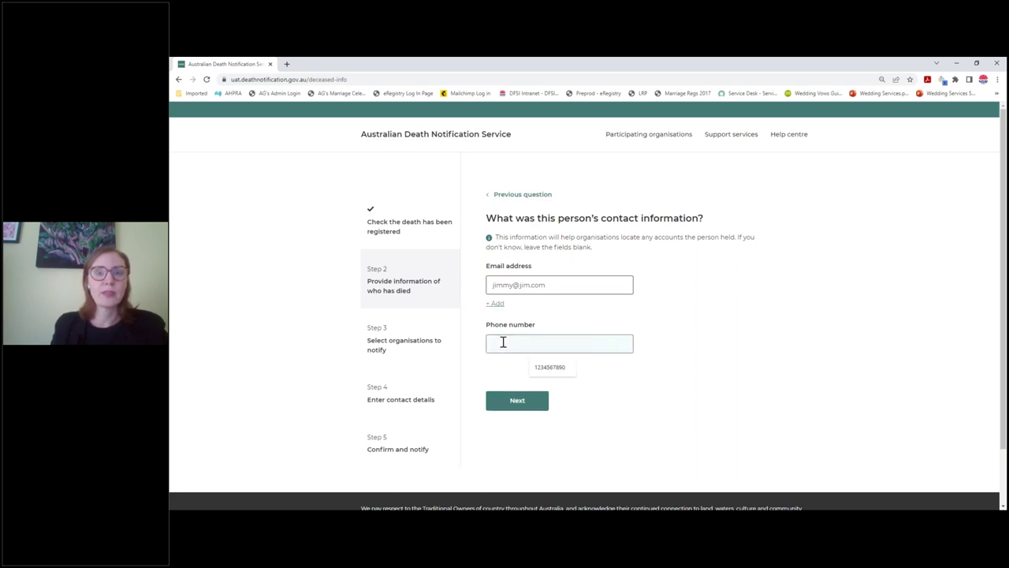
click(550, 367)
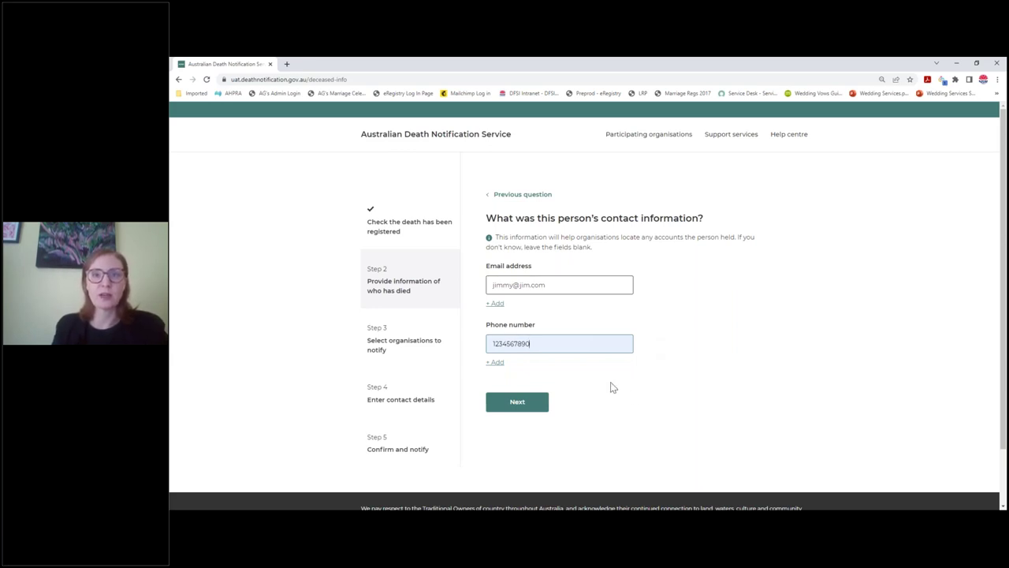
Select ANZ and St. George under Banks and HESTA under Superannuation.
click(517, 402)
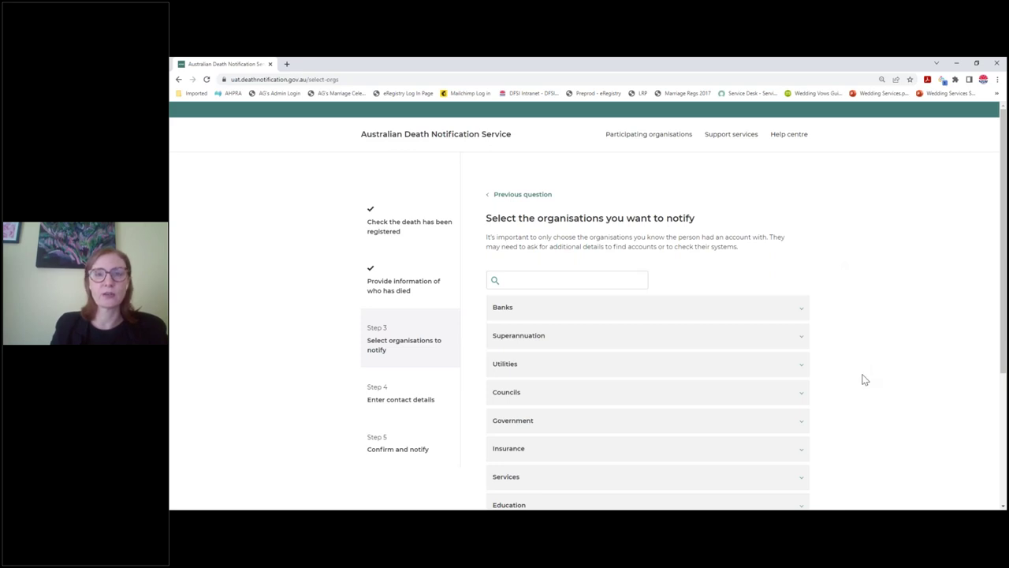
scroll(863, 380, down, 2)
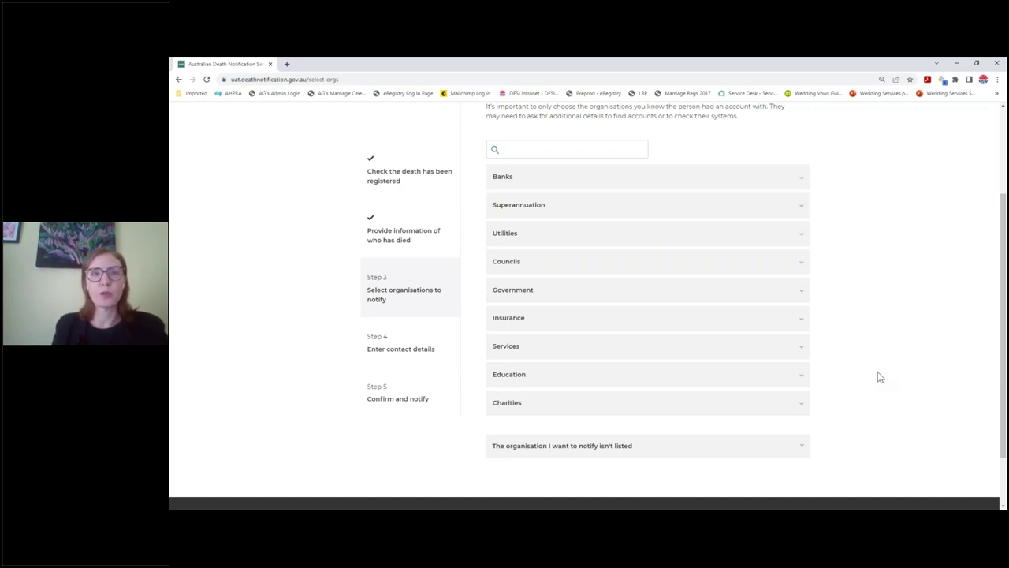
click(805, 179)
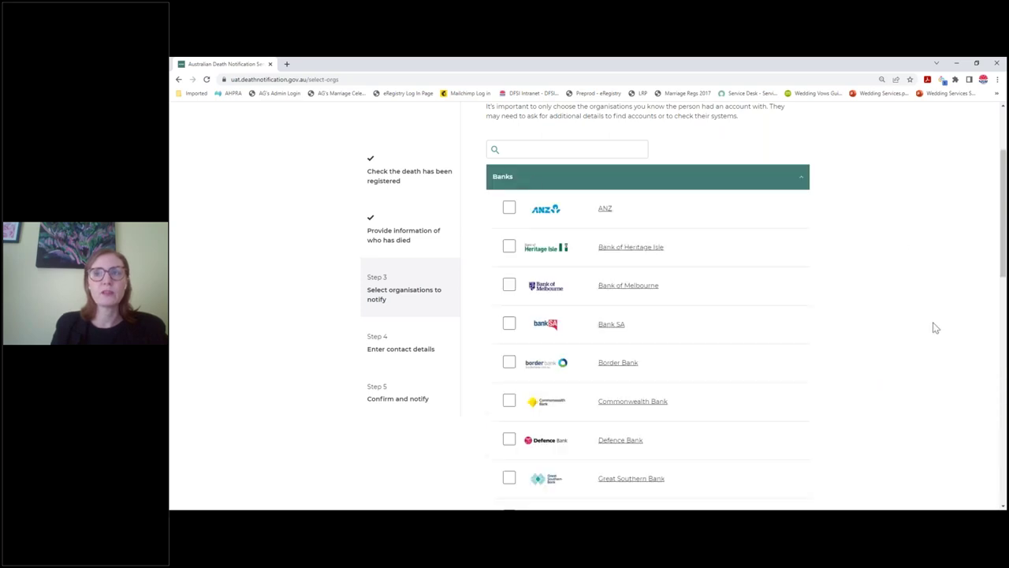
scroll(936, 337, down, 1)
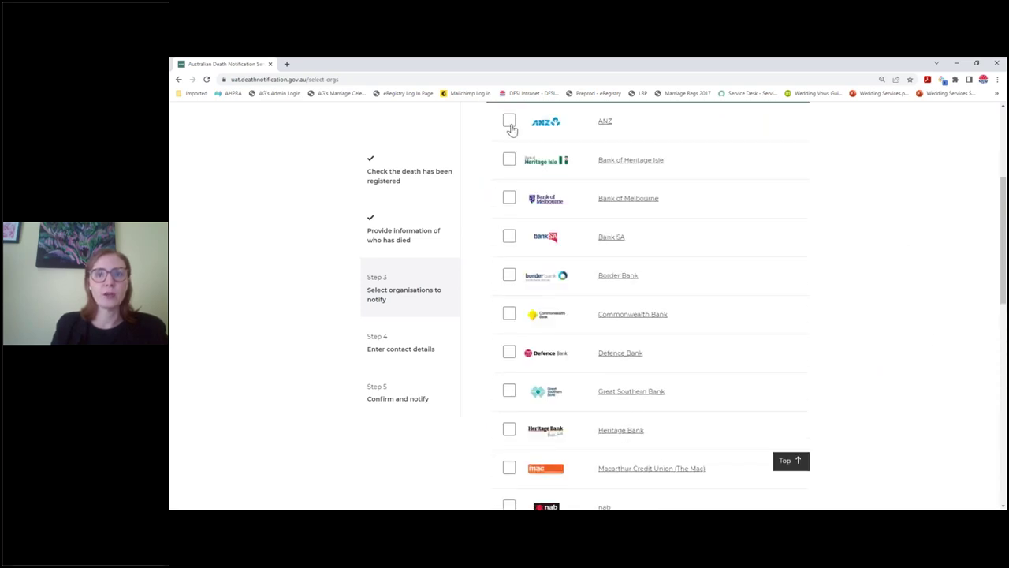
click(510, 126)
scroll(800, 381, down, 2)
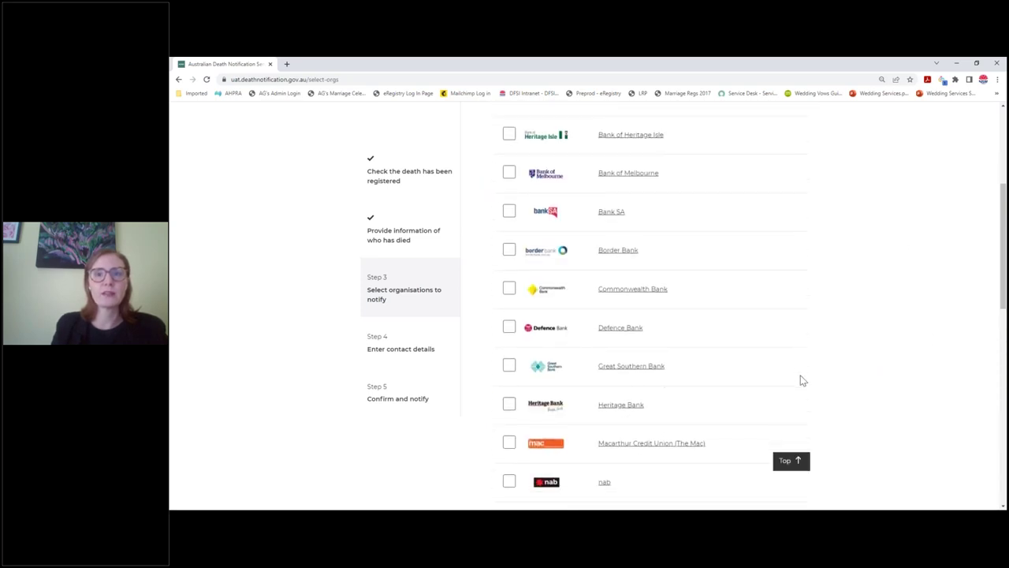
scroll(800, 381, down, 6)
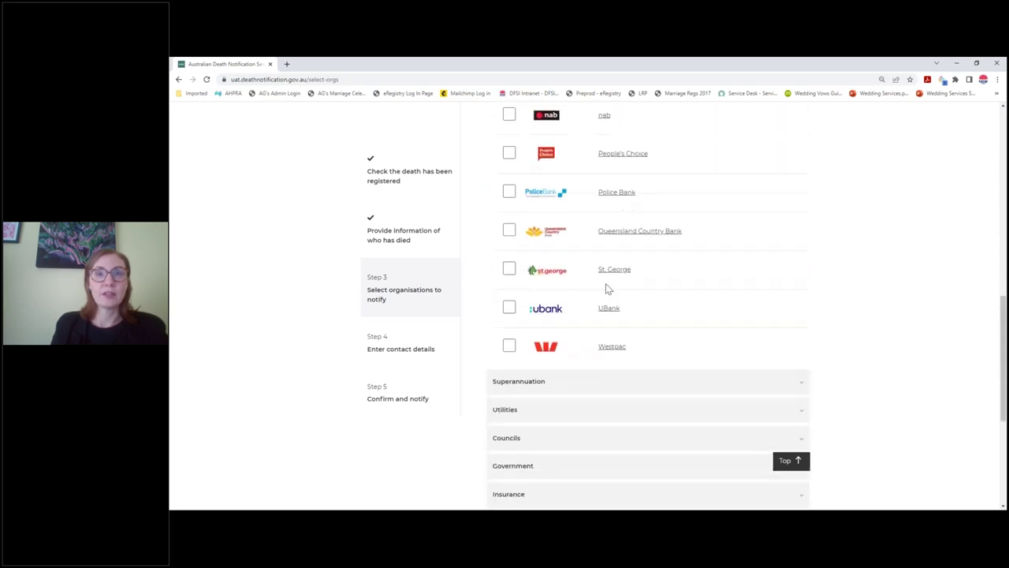
click(509, 272)
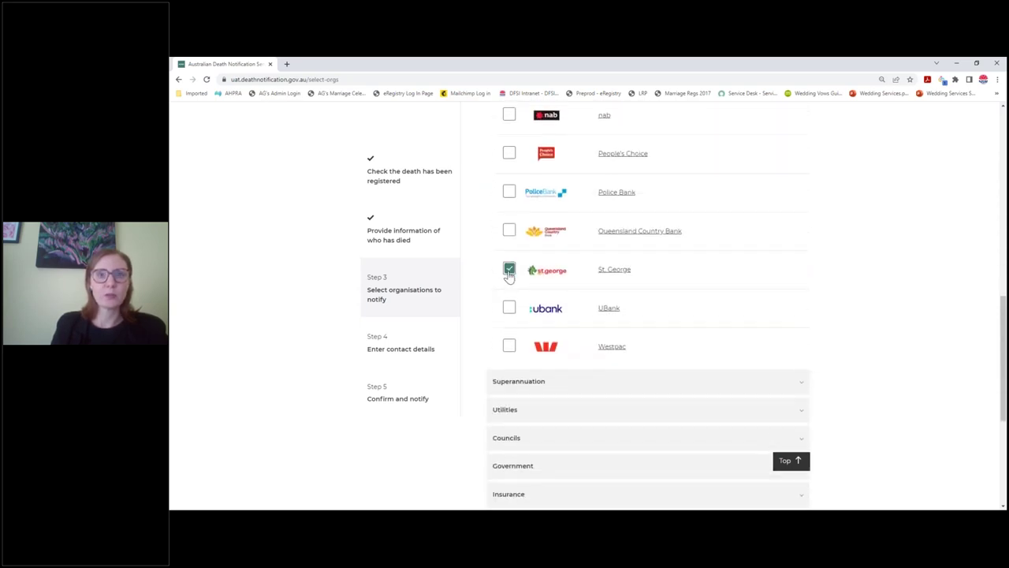
scroll(890, 398, down, 3)
click(804, 253)
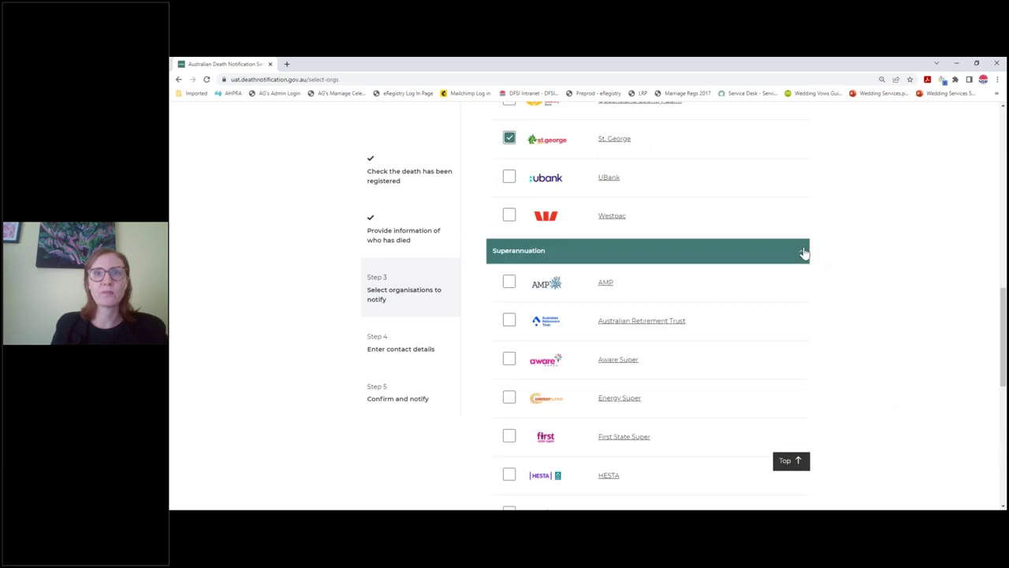
scroll(878, 370, down, 2)
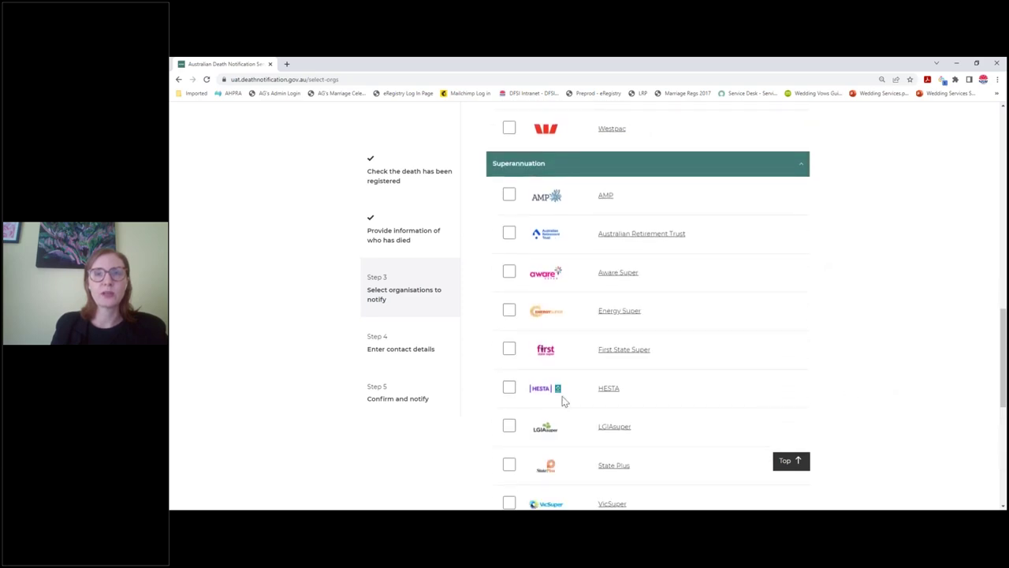
click(510, 389)
Select Commander, Optus and Sydney Water under Utilities.
scroll(907, 384, down, 1)
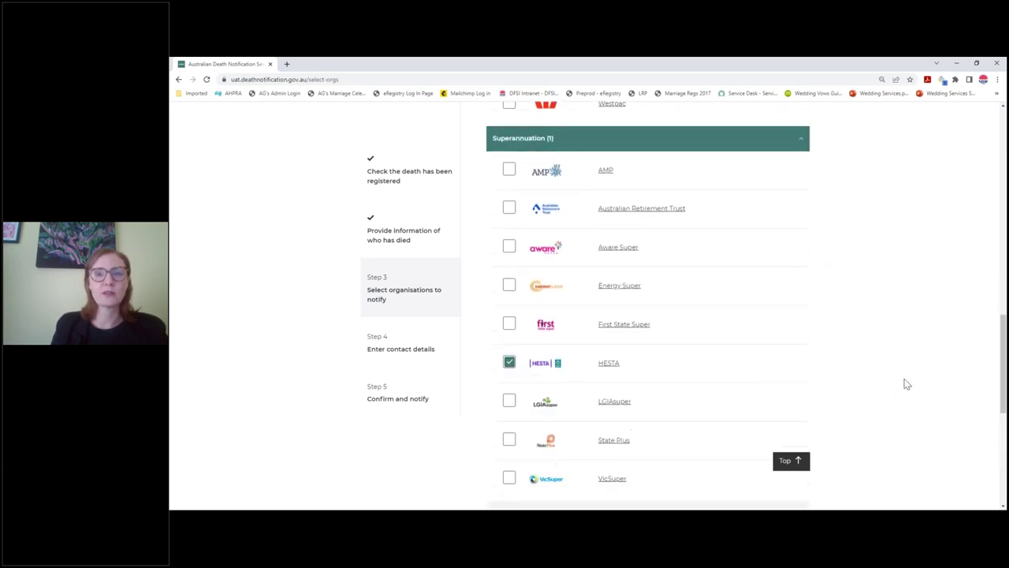
scroll(904, 382, down, 6)
click(795, 195)
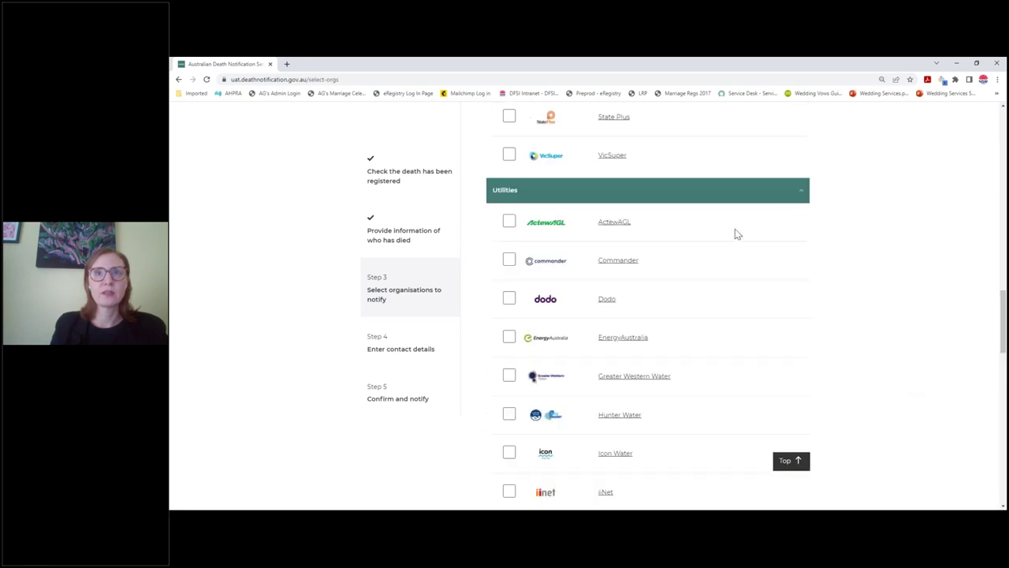
scroll(897, 327, down, 3)
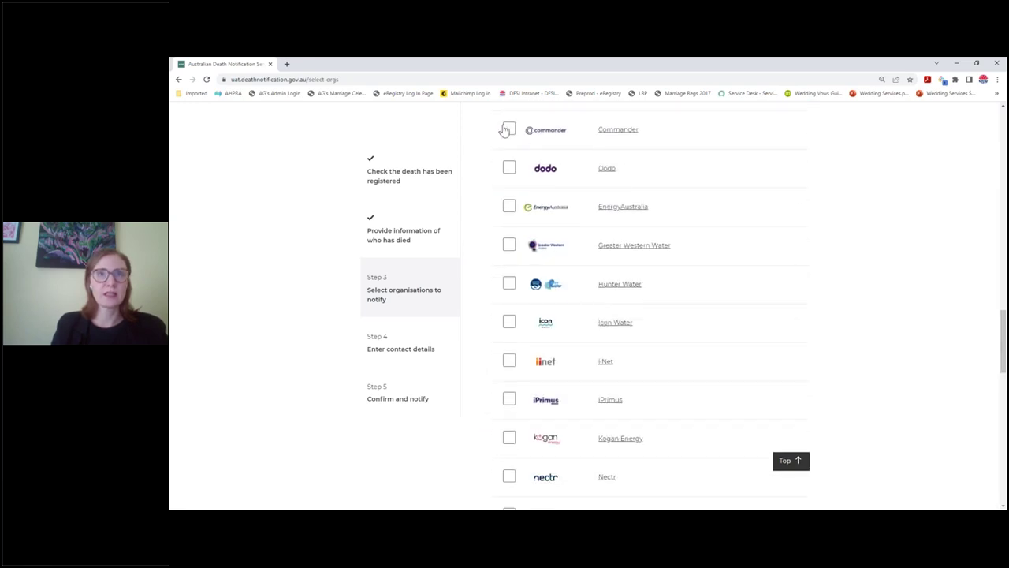
click(508, 130)
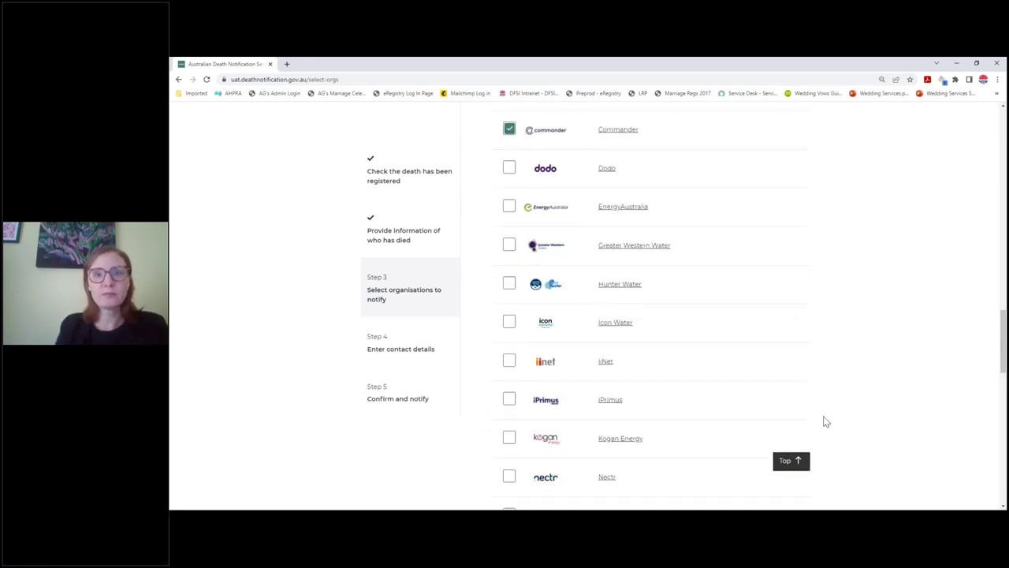
scroll(825, 421, down, 4)
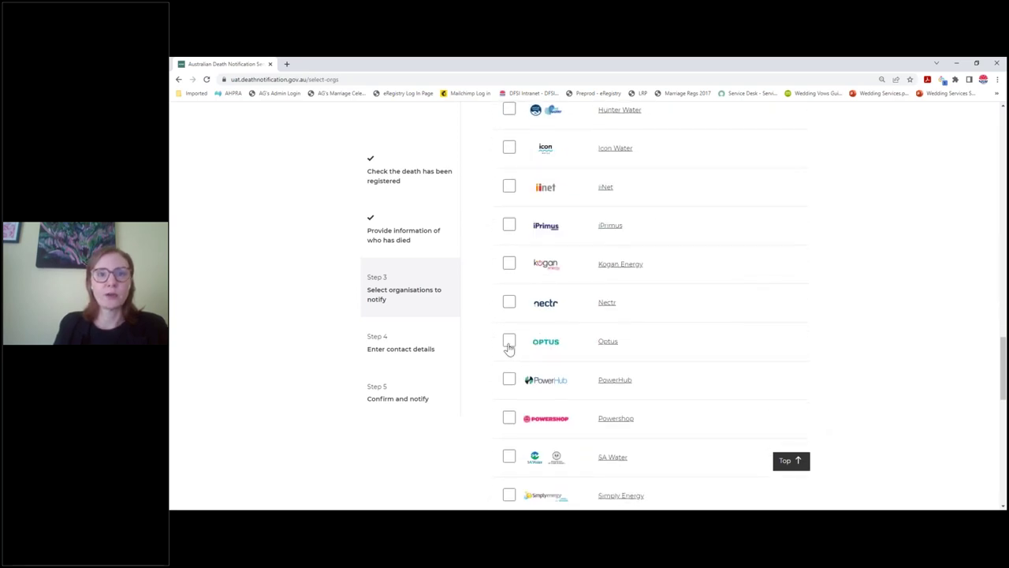
click(509, 344)
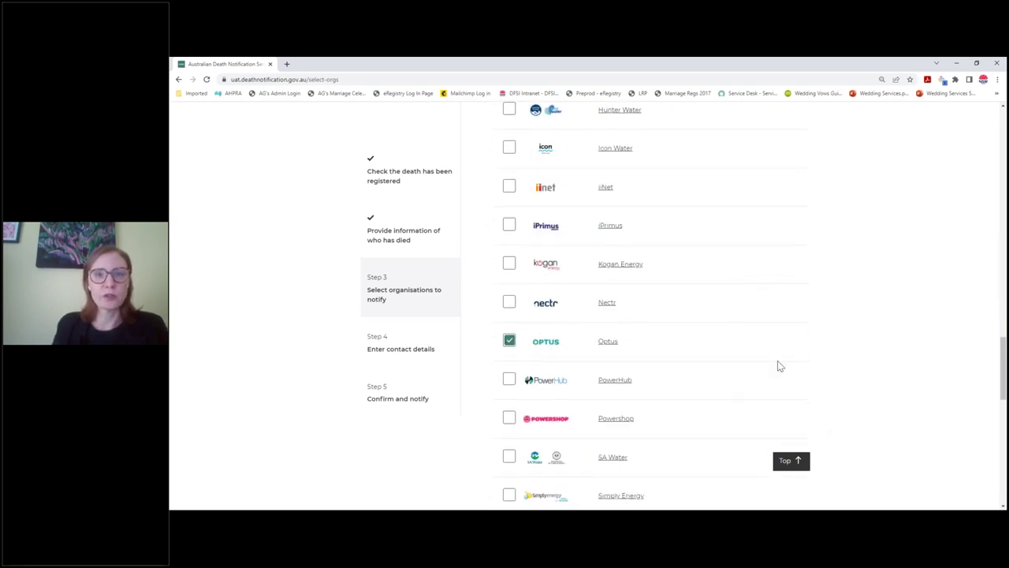
scroll(817, 402, down, 3)
scroll(817, 401, down, 3)
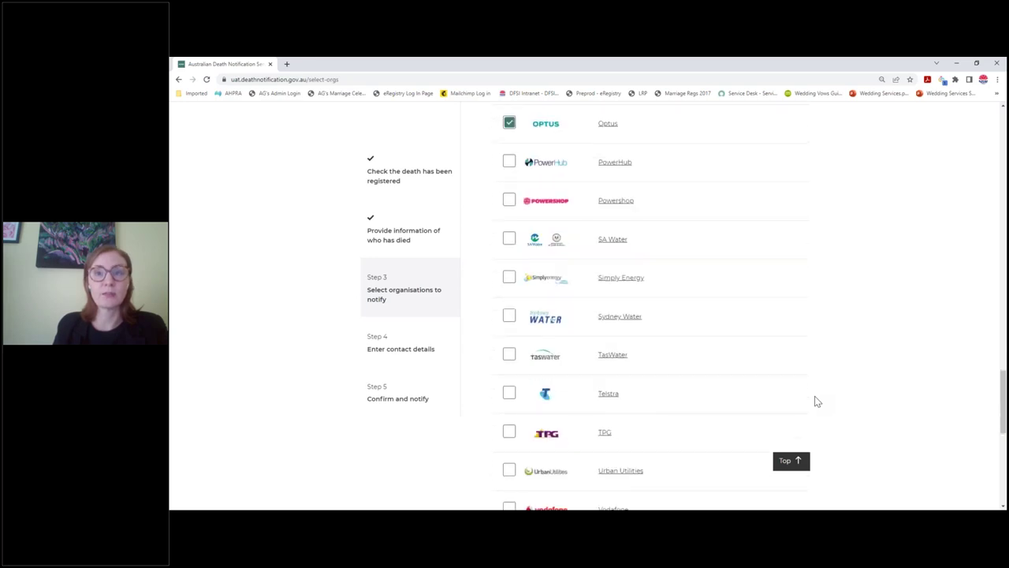
click(510, 317)
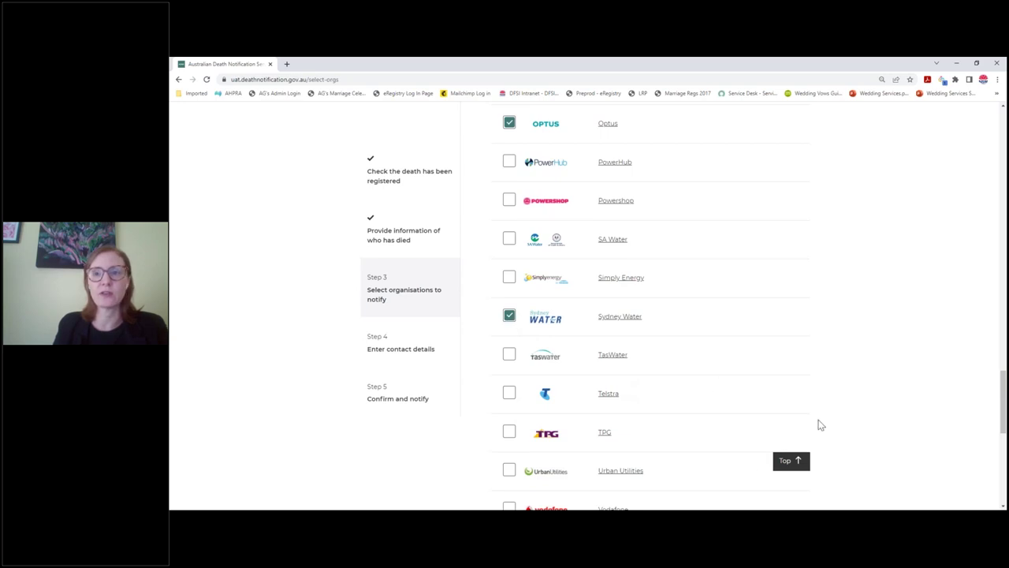
scroll(820, 422, down, 9)
scroll(820, 420, down, 2)
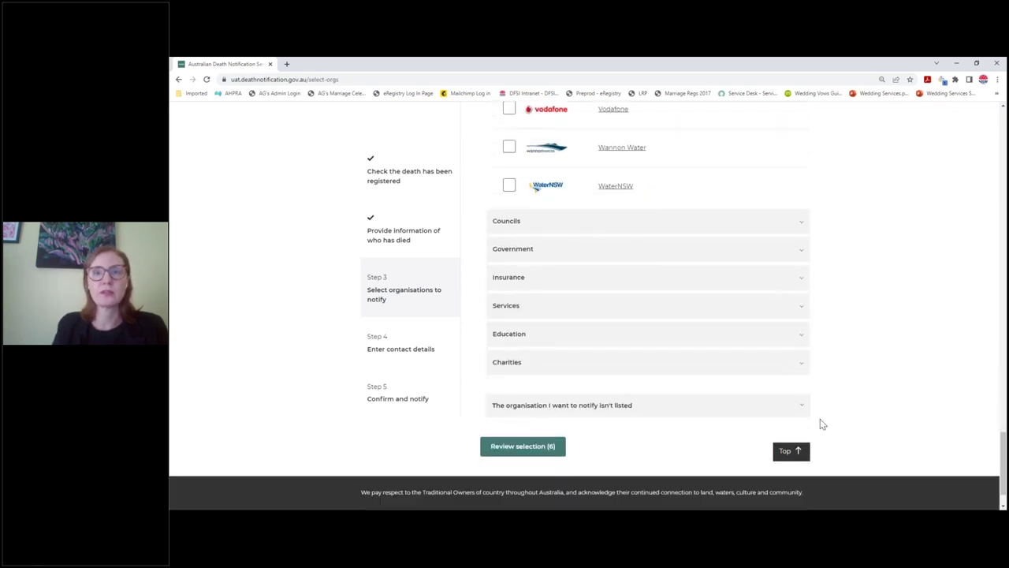
click(801, 188)
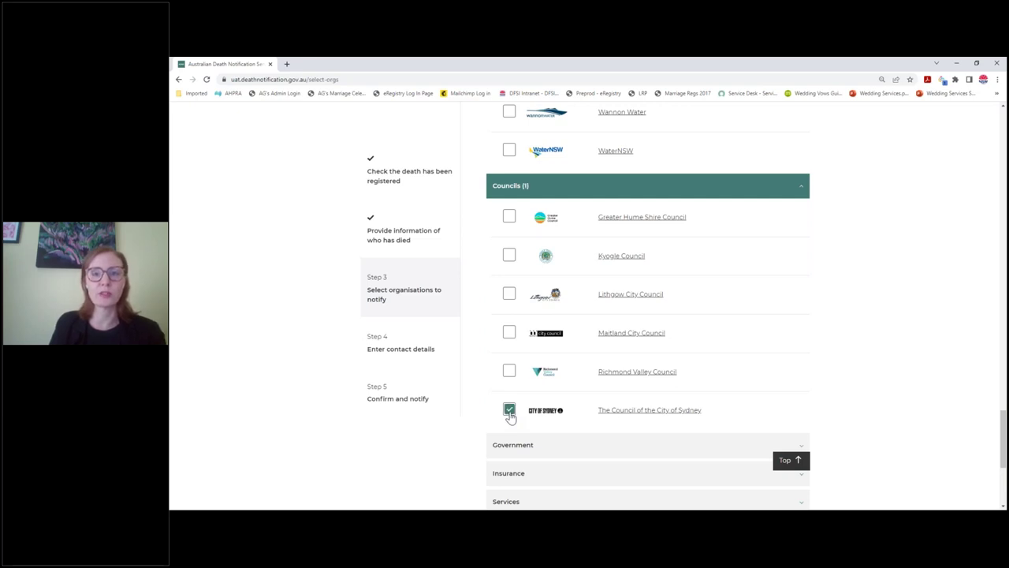
Select The Council of the City of Sydney under Councils.
click(509, 412)
scroll(871, 447, down, 3)
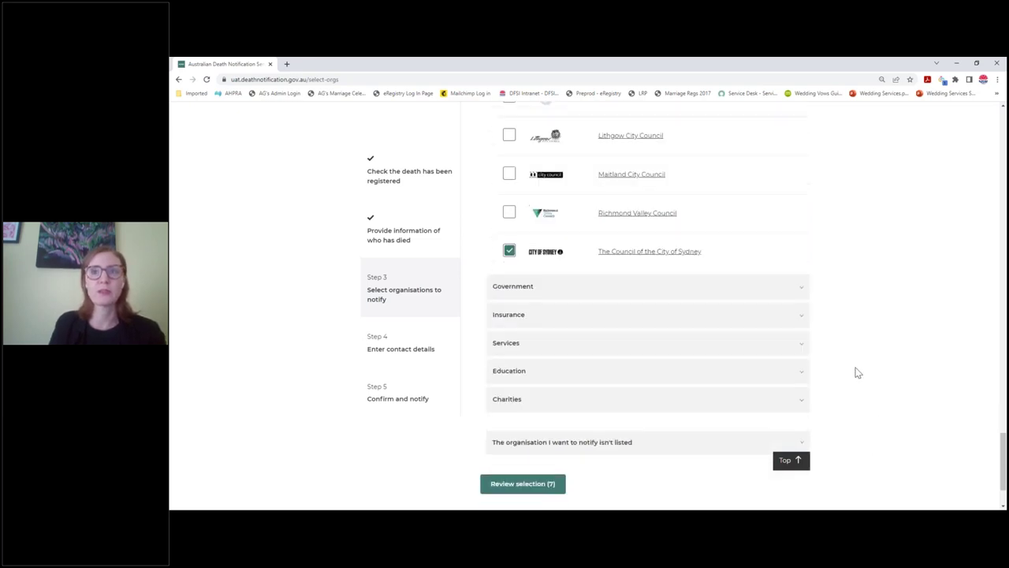
click(801, 280)
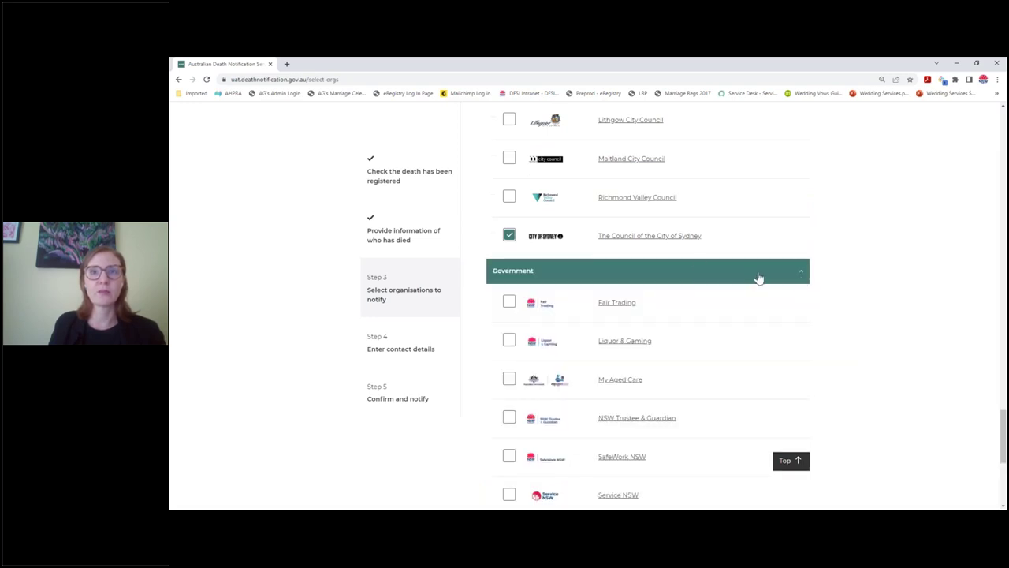
scroll(863, 360, down, 2)
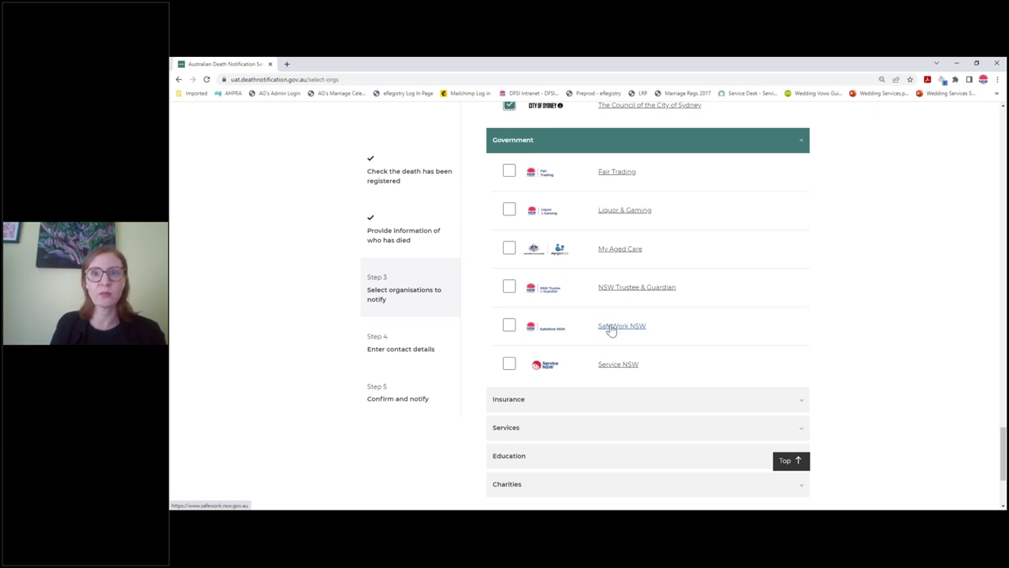
scroll(877, 409, down, 1)
scroll(878, 409, down, 2)
Select Allianz and NRMA under Insurance and Australian Red Cross under Charities.
click(793, 271)
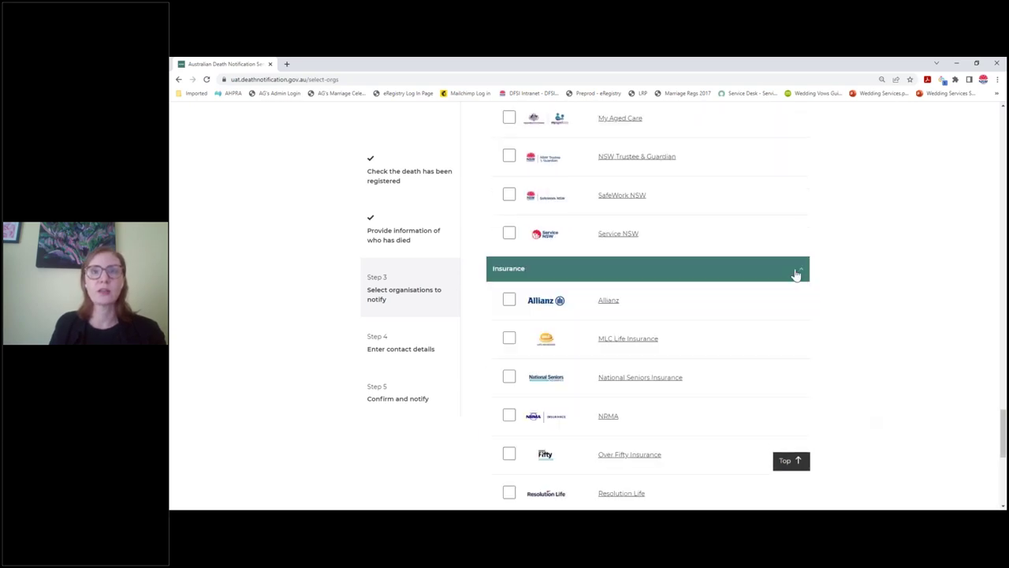
scroll(864, 408, down, 1)
scroll(866, 408, down, 2)
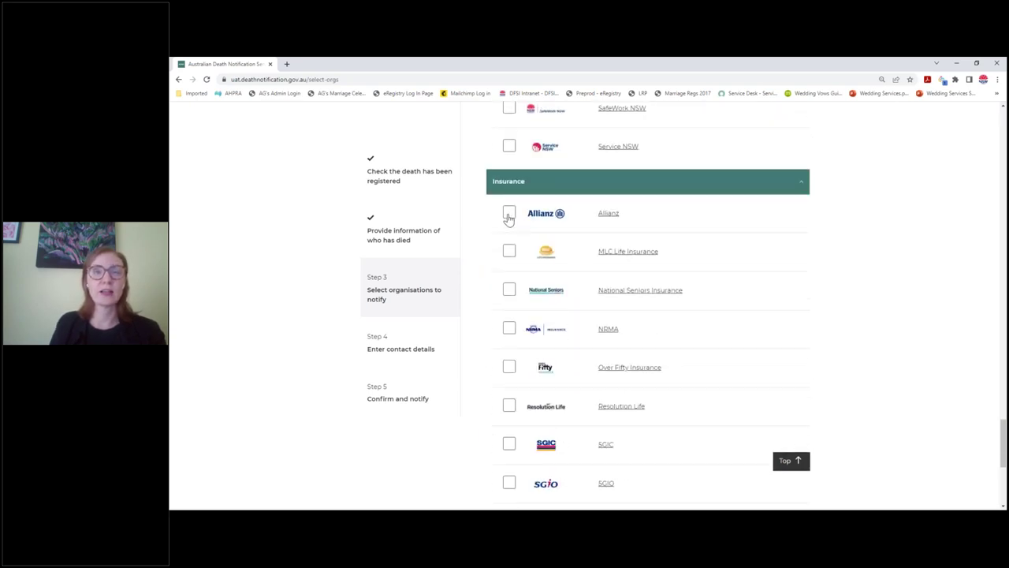
click(509, 214)
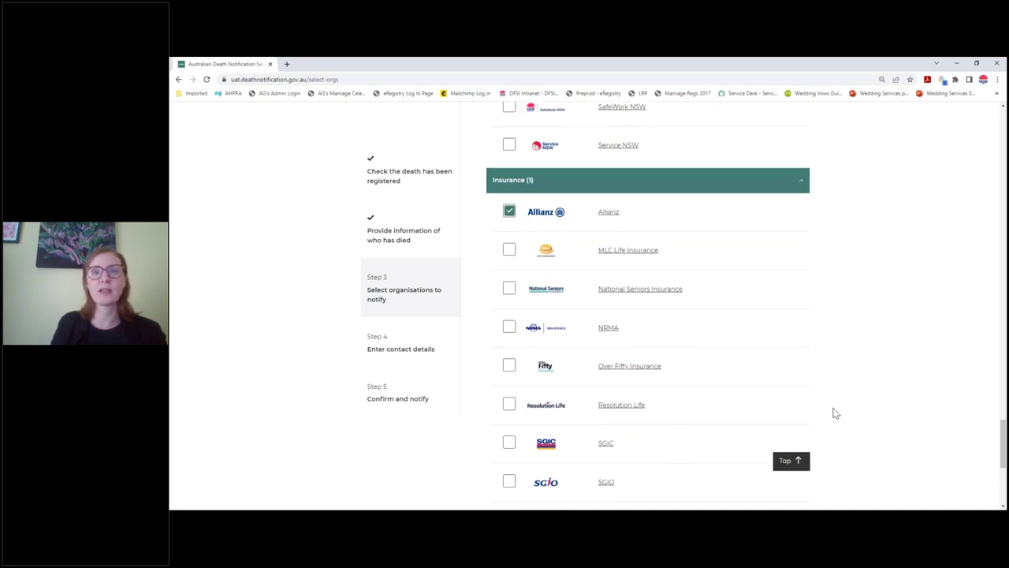
scroll(833, 412, down, 2)
click(509, 242)
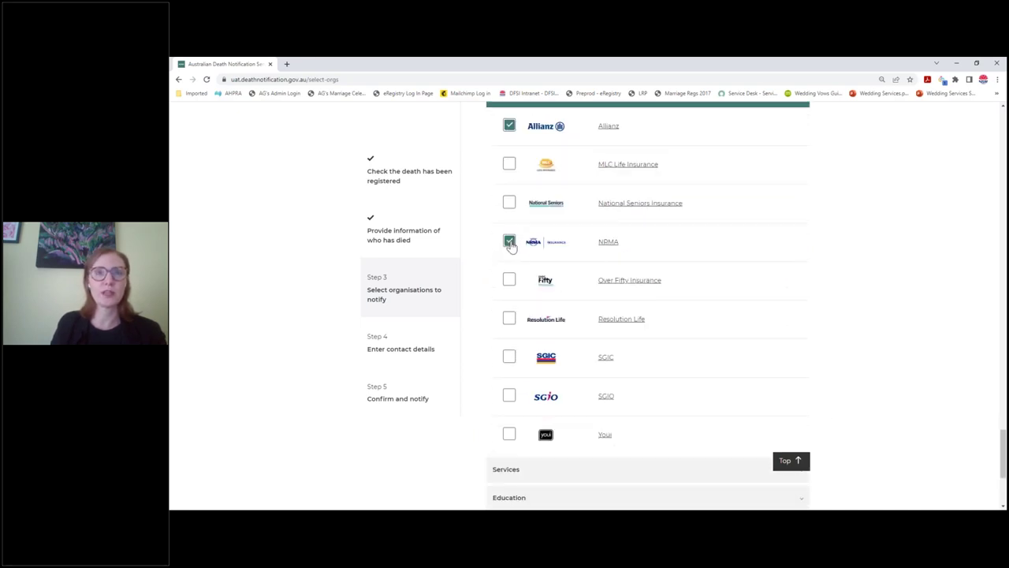
scroll(824, 375, down, 4)
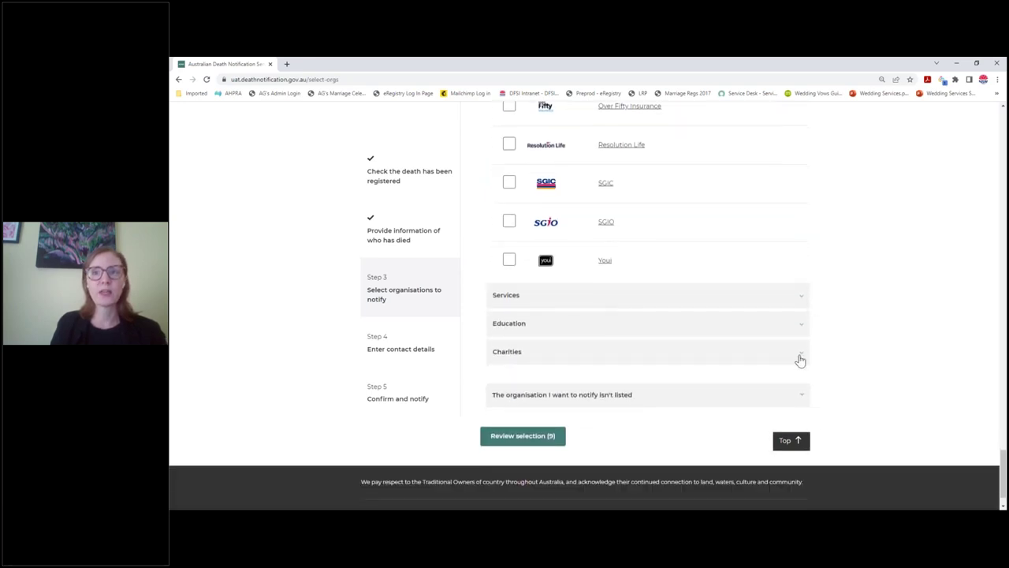
click(800, 355)
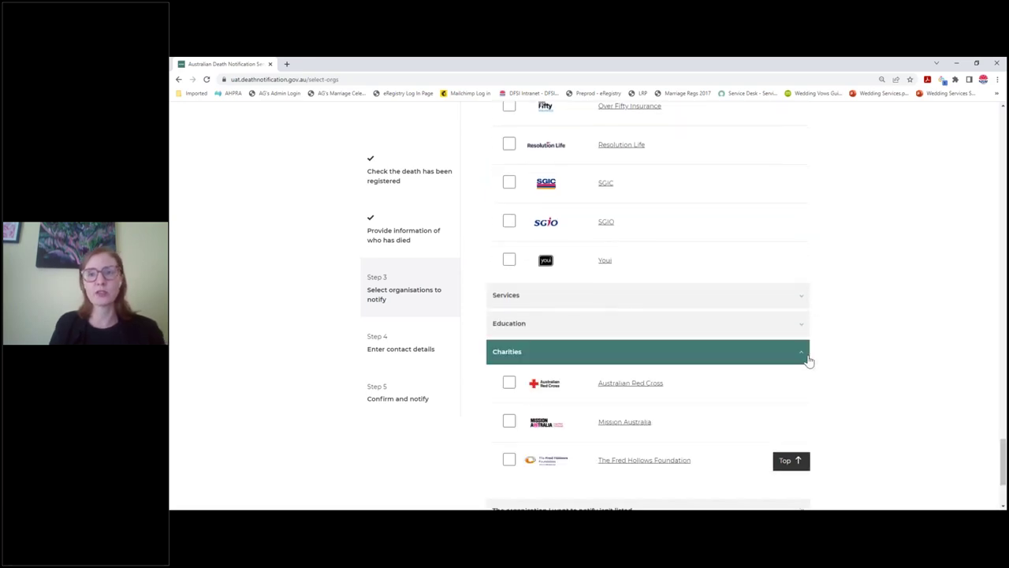
click(509, 387)
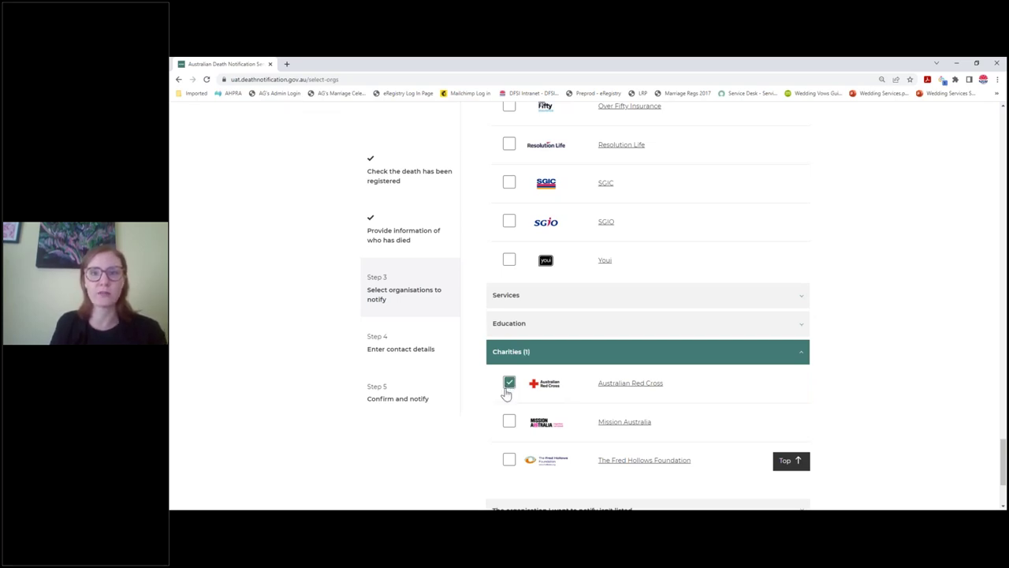
scroll(854, 378, down, 3)
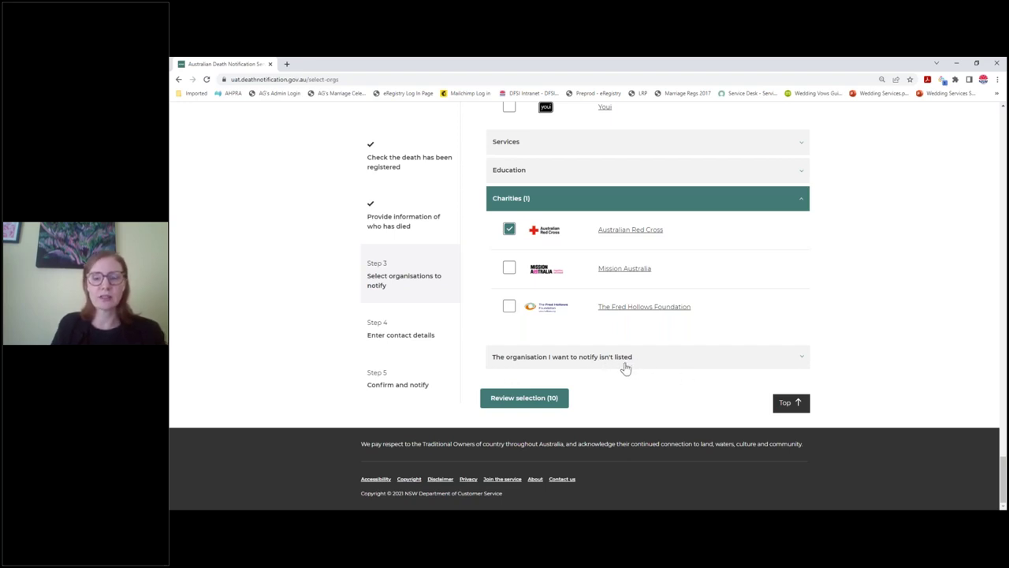
Open Review selection (10) and scroll through the ten chosen organisations.
click(525, 398)
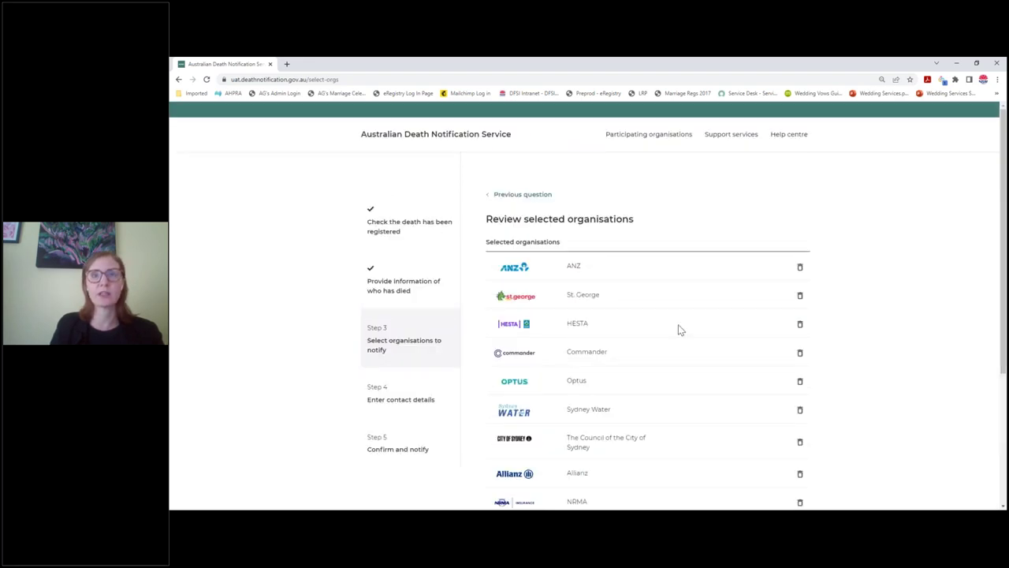
scroll(937, 410, down, 2)
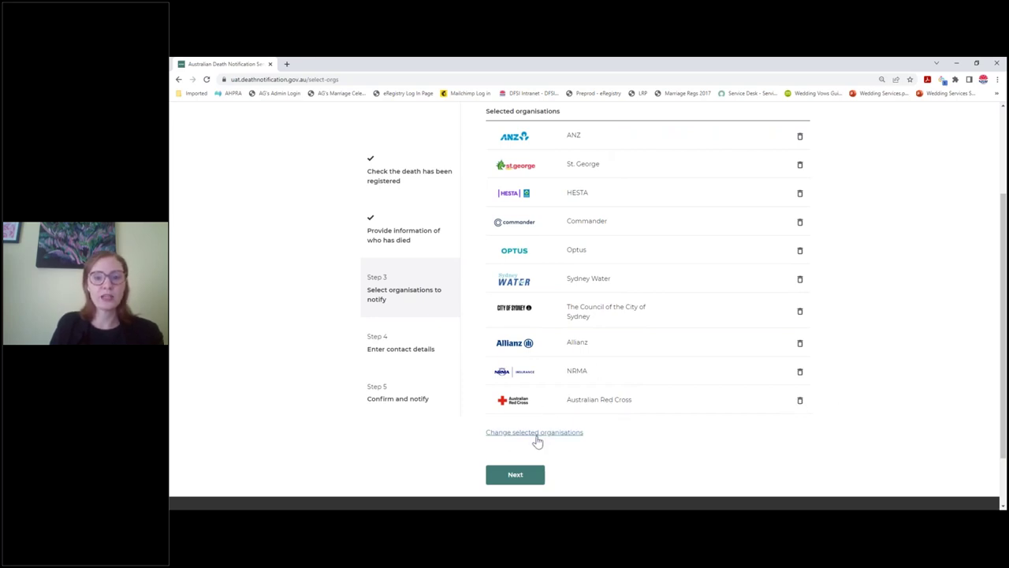
scroll(846, 401, up, 1)
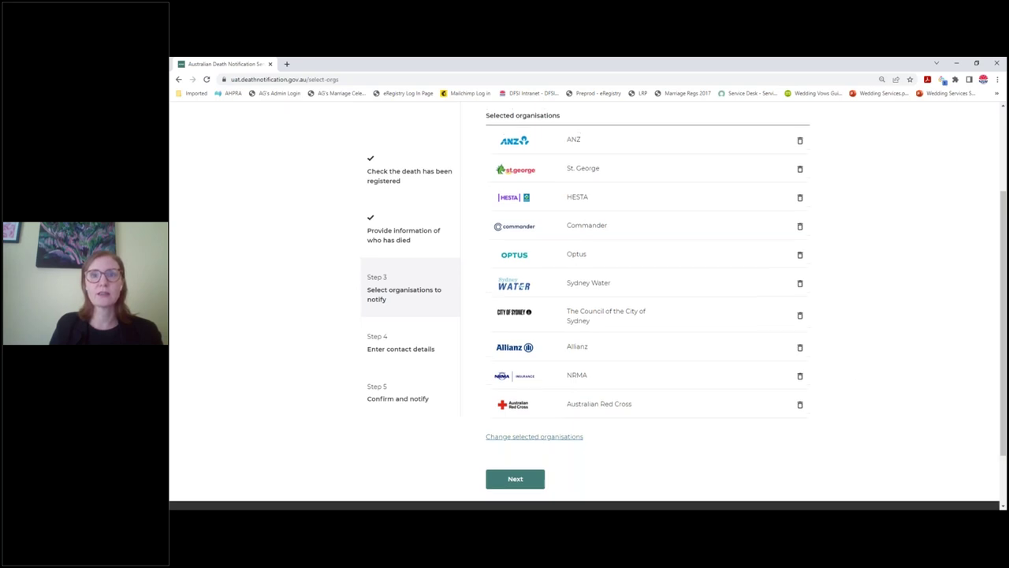
scroll(518, 394, down, 2)
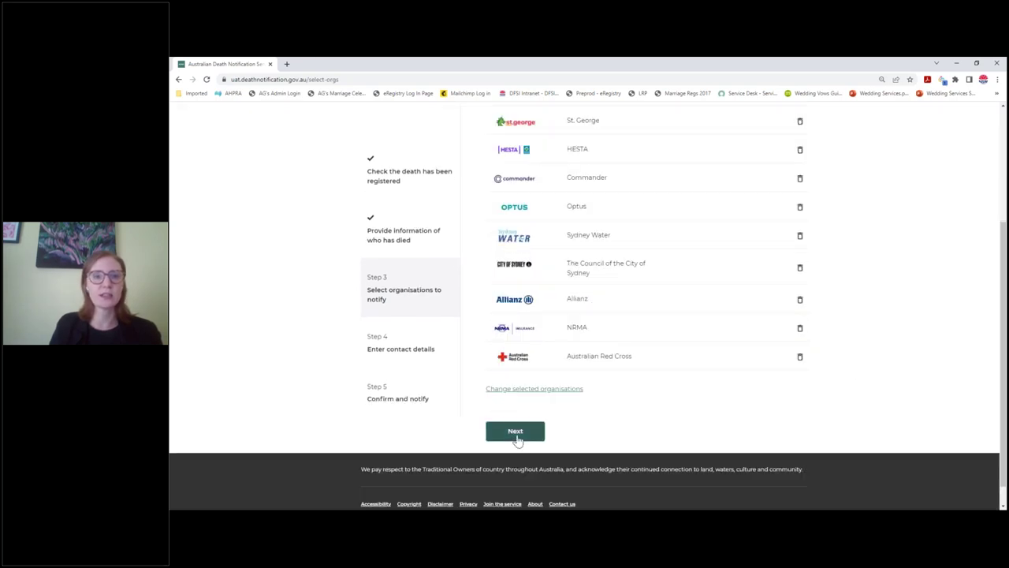
Fill the notifier's given and last name from the saved suggestions.
click(514, 431)
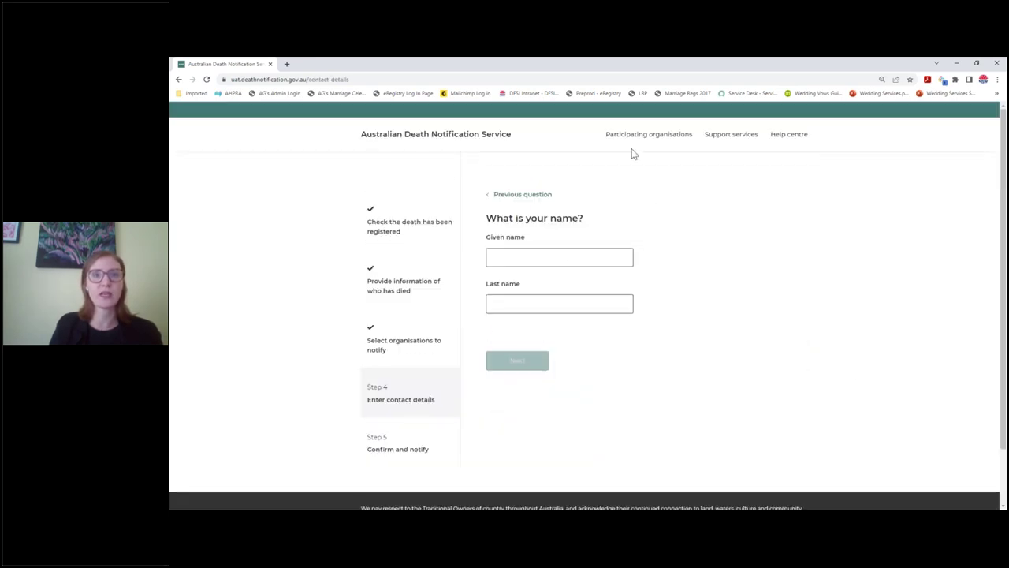
click(532, 258)
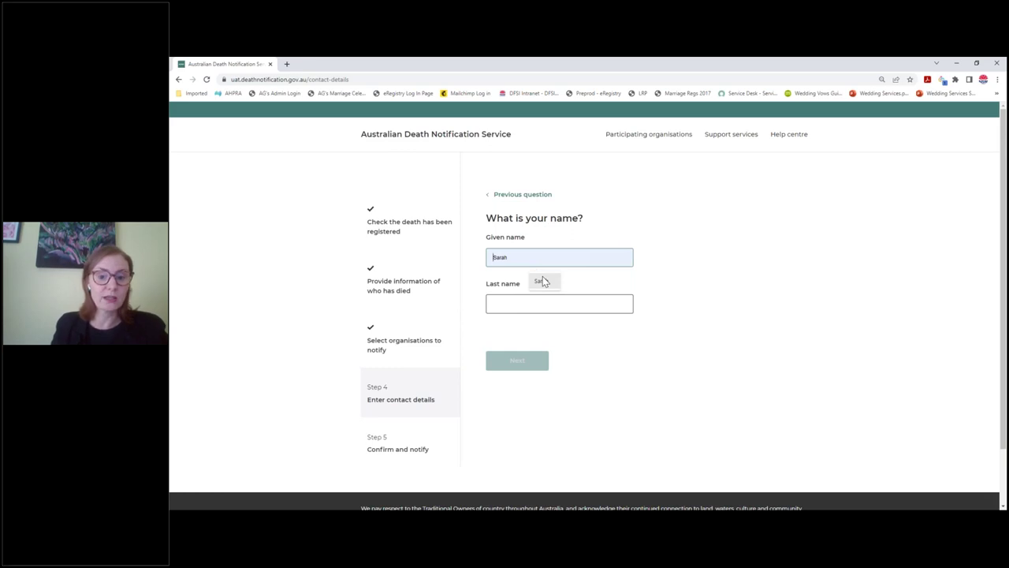
click(542, 281)
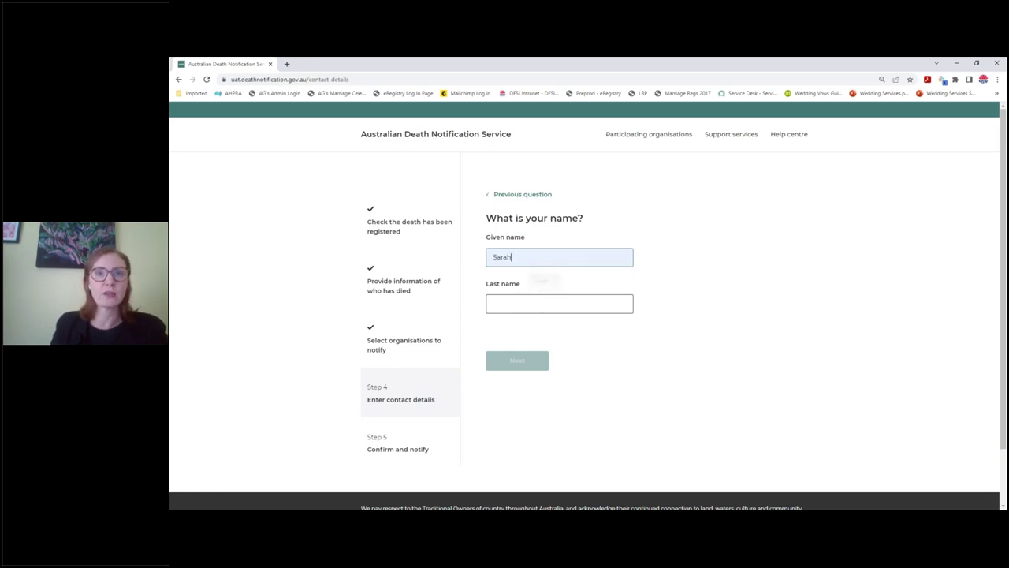
click(529, 302)
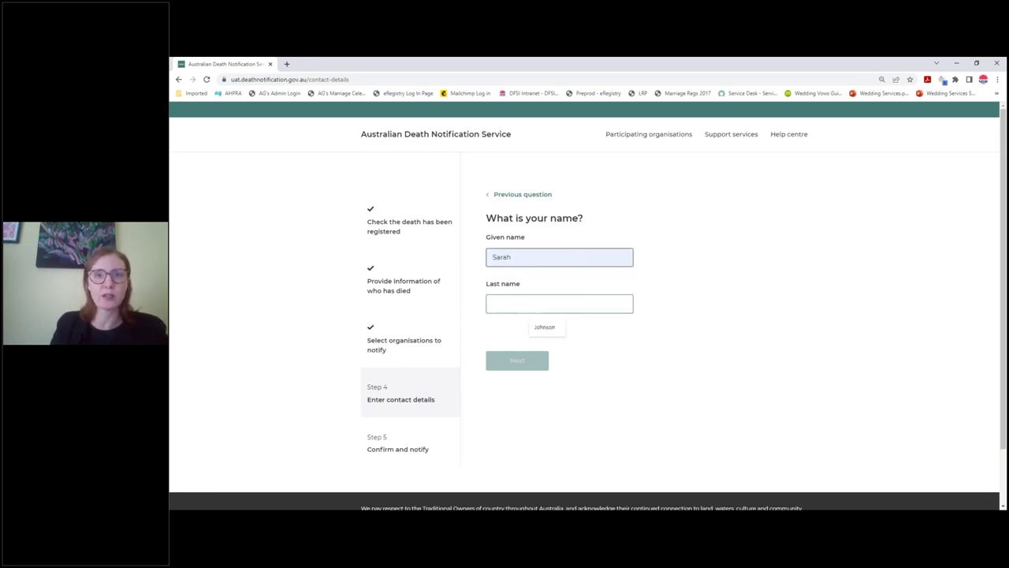
click(556, 332)
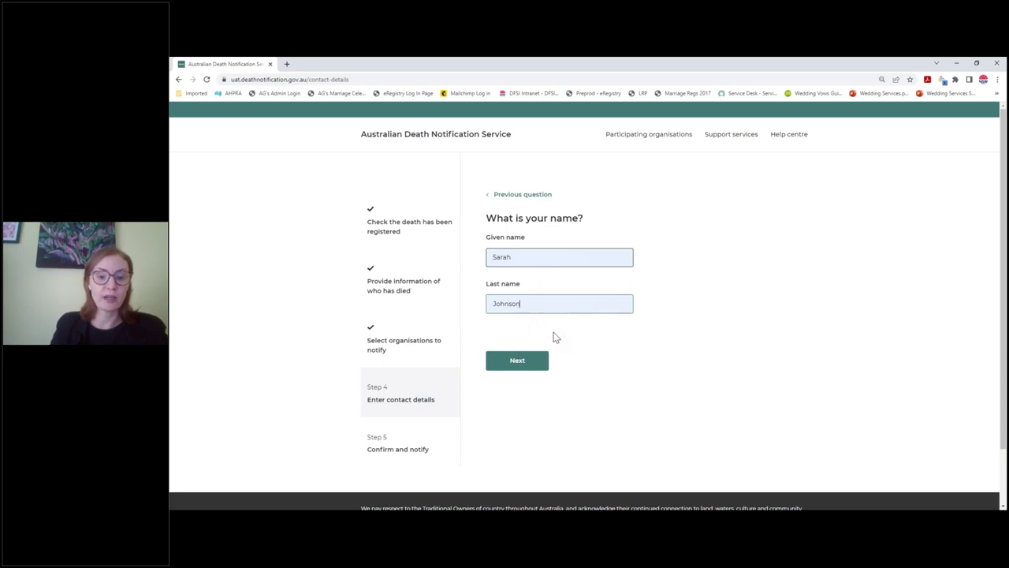
click(545, 358)
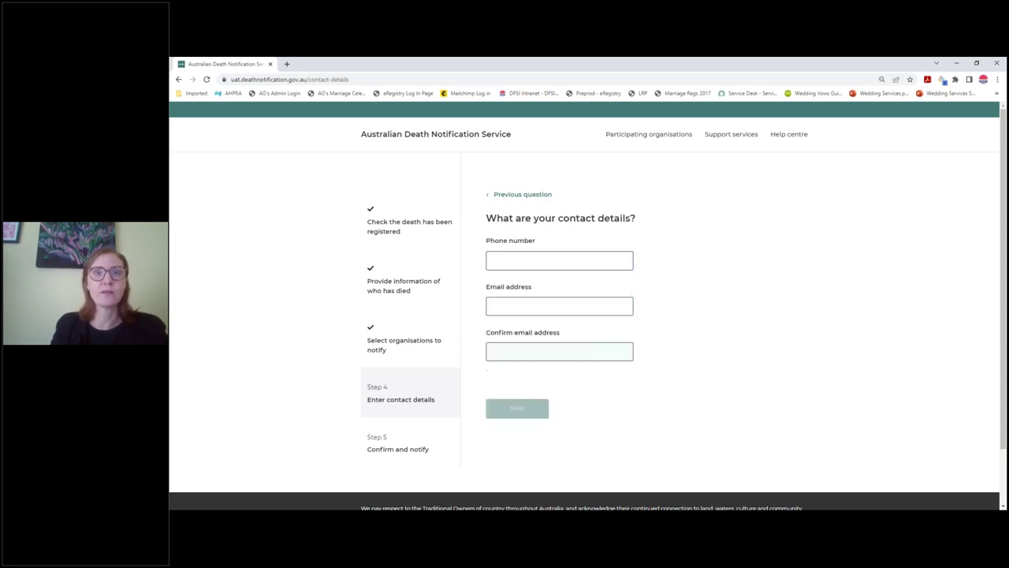
Fill the notifier's phone number and email from saved suggestions and submit.
click(534, 261)
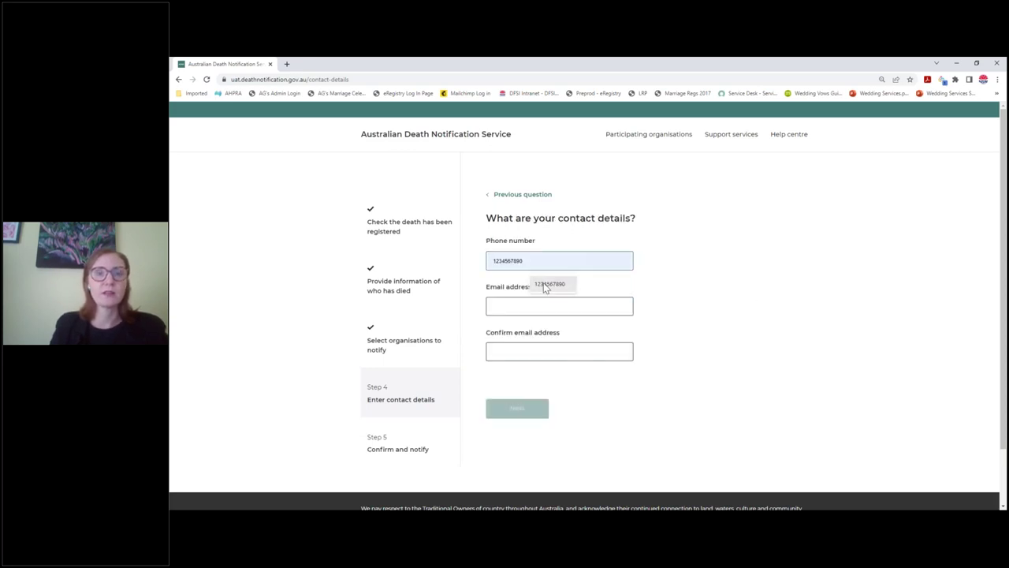
click(546, 284)
click(514, 310)
click(565, 331)
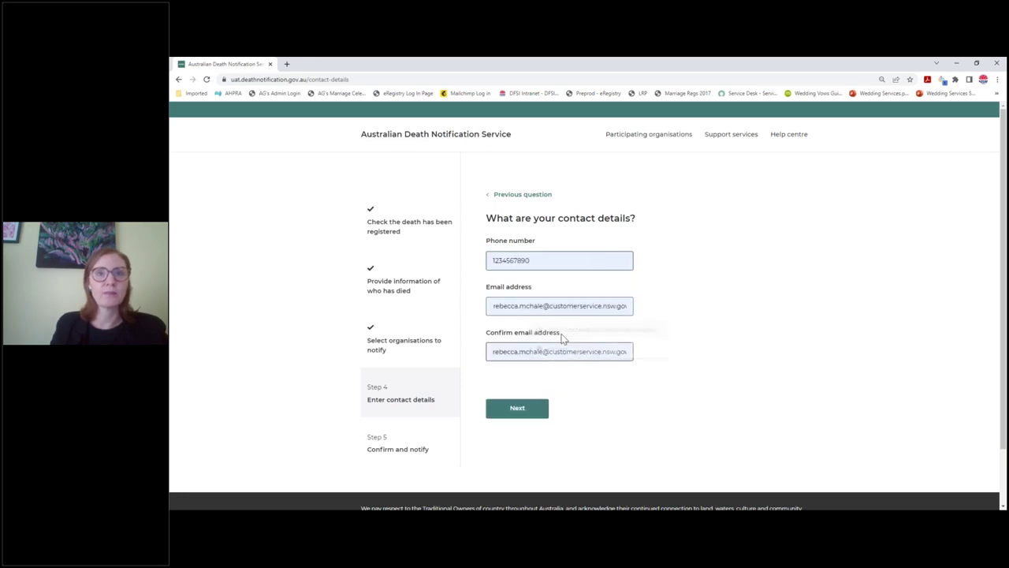
click(512, 413)
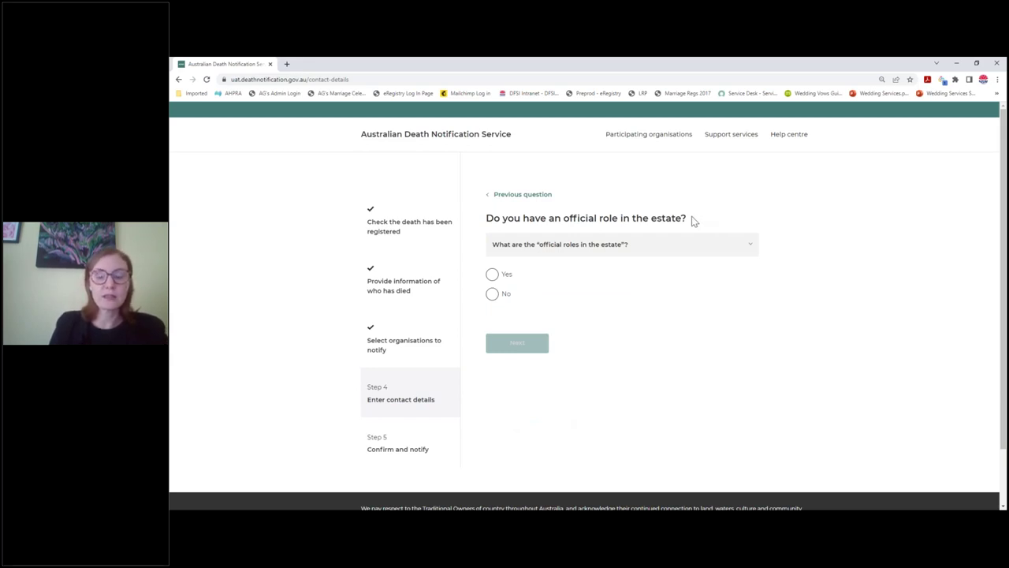
Set the relationship to Relative and the official role to Executor, reaching the summary.
click(492, 295)
click(632, 348)
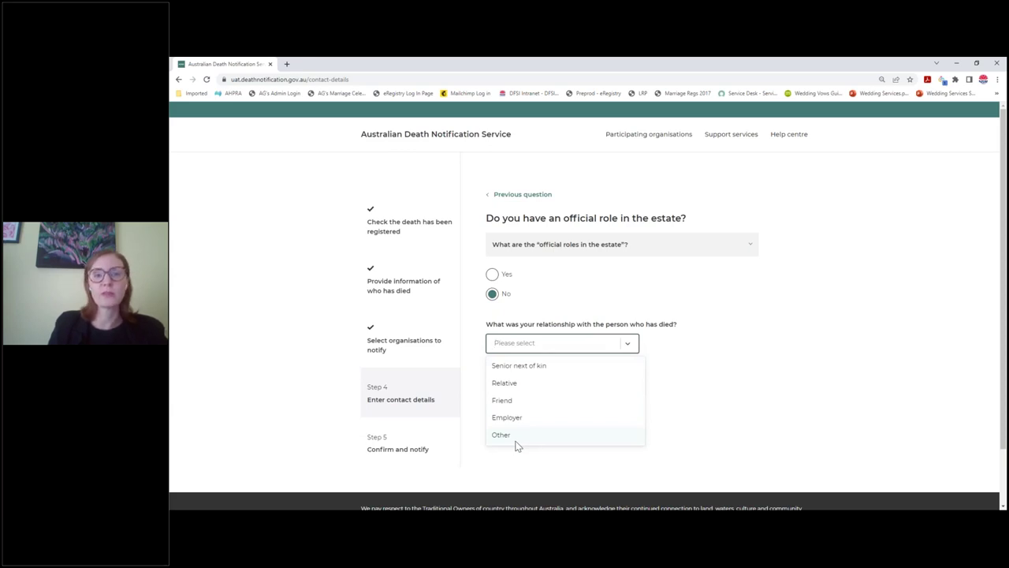
click(515, 383)
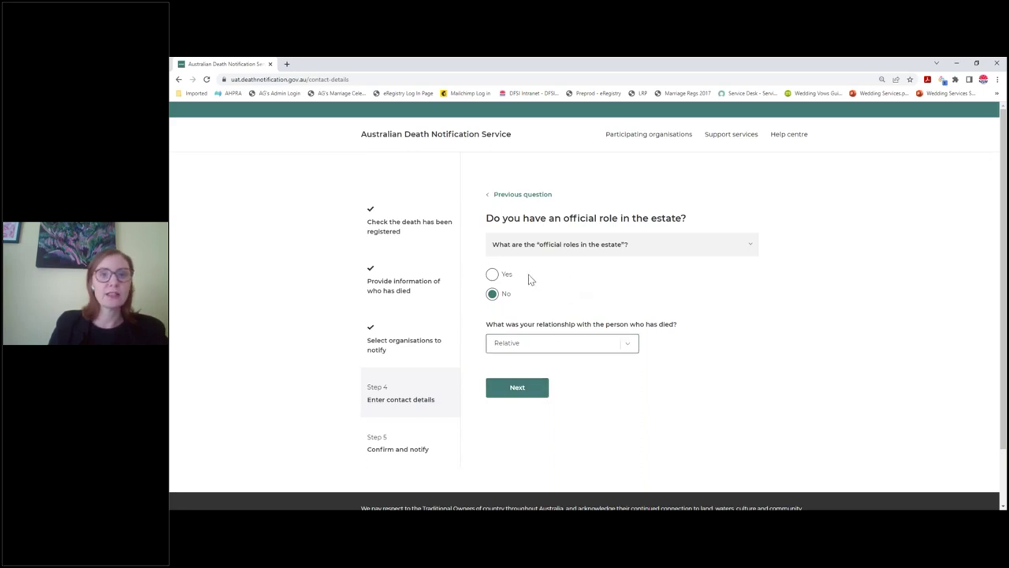
click(492, 276)
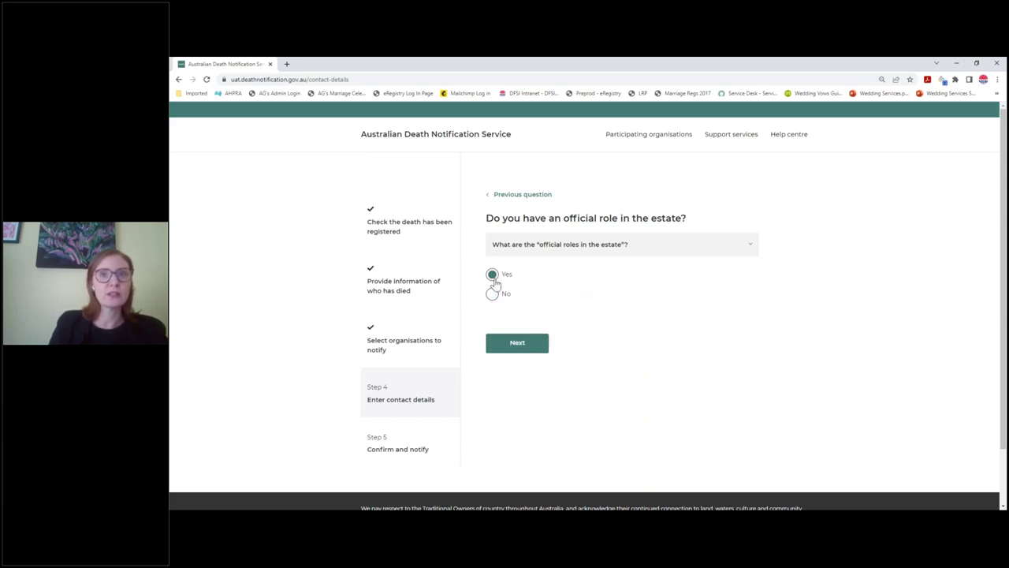
click(517, 343)
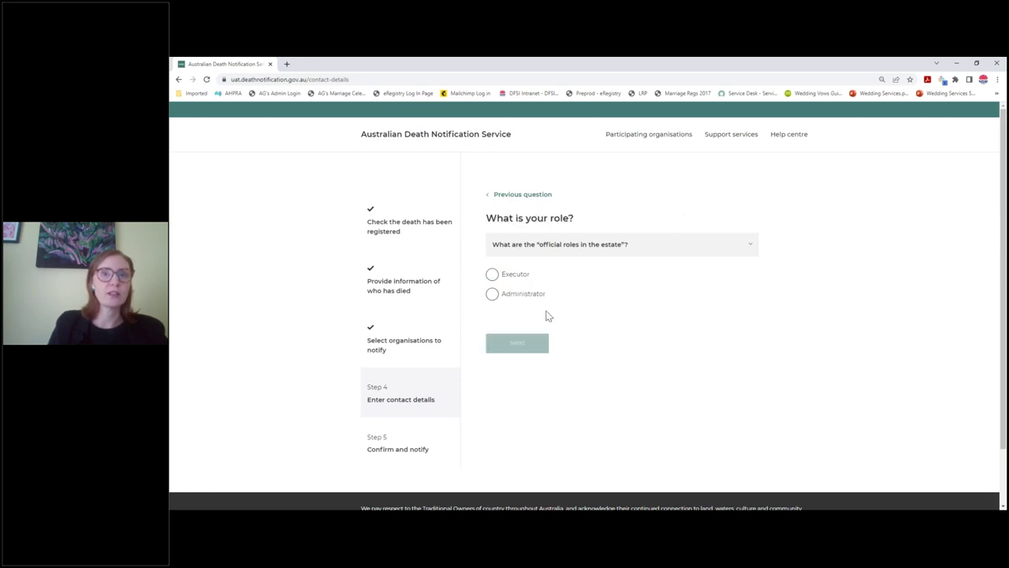
click(493, 276)
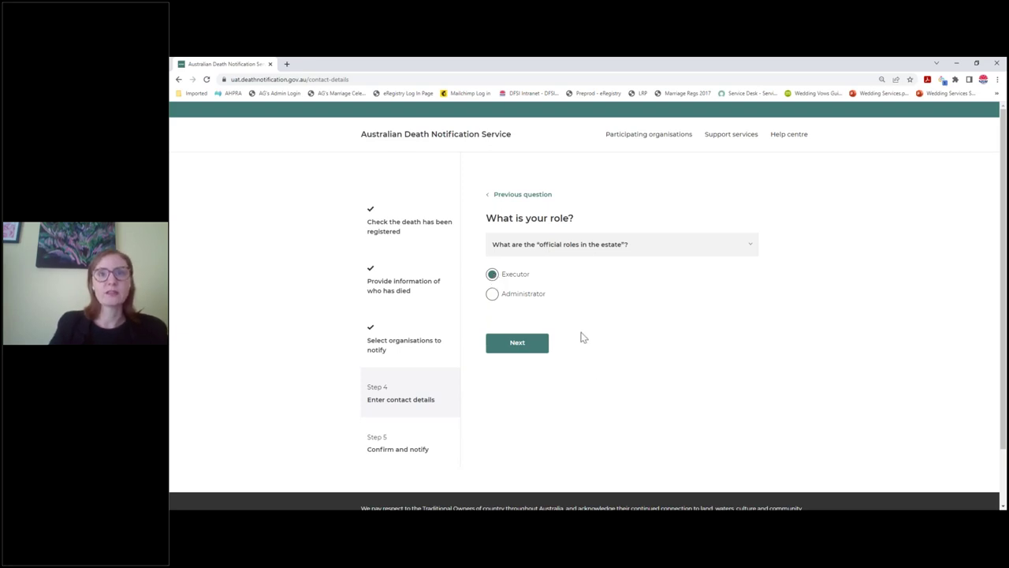
click(520, 349)
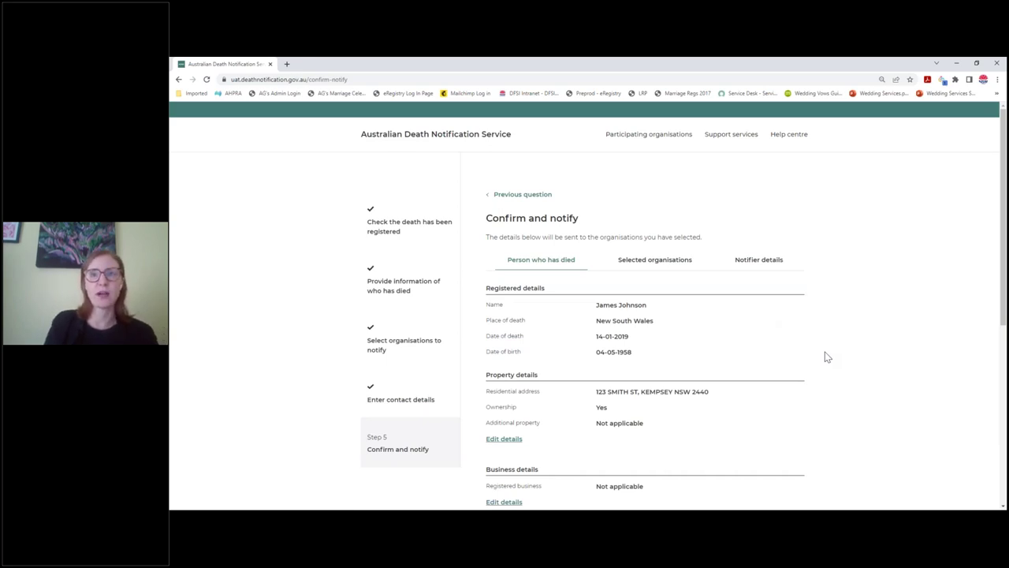
Look through the selected organisations list, then check the notifier details: official role Yes, Executor, Relative.
scroll(825, 353, down, 1)
scroll(825, 356, down, 3)
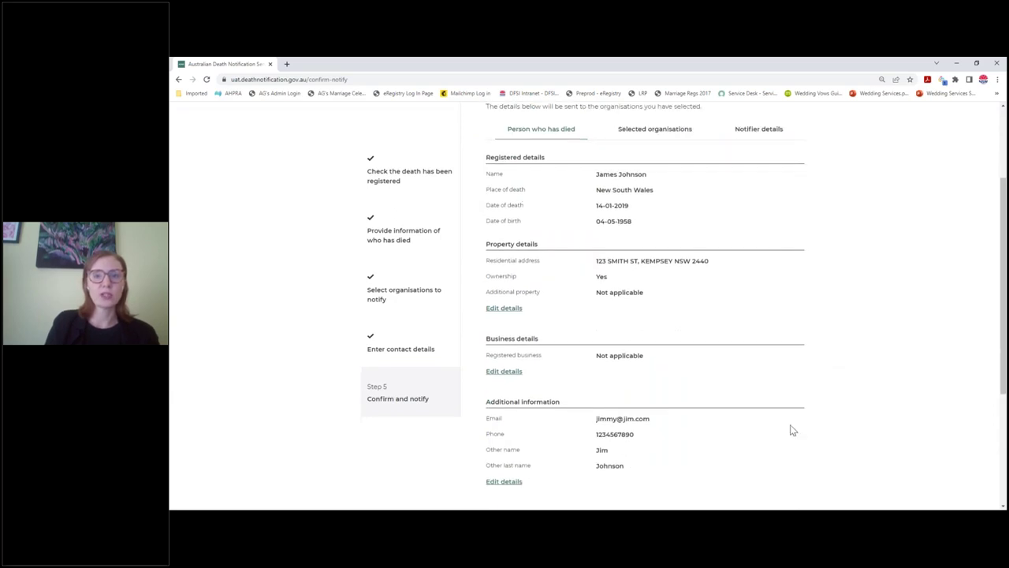
scroll(872, 446, up, 1)
scroll(872, 447, up, 1)
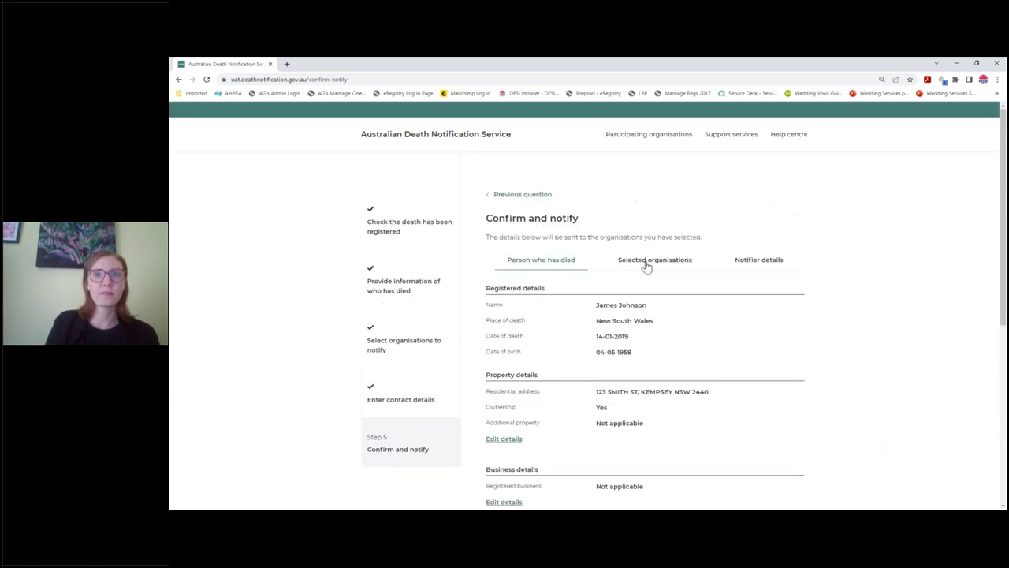
click(645, 266)
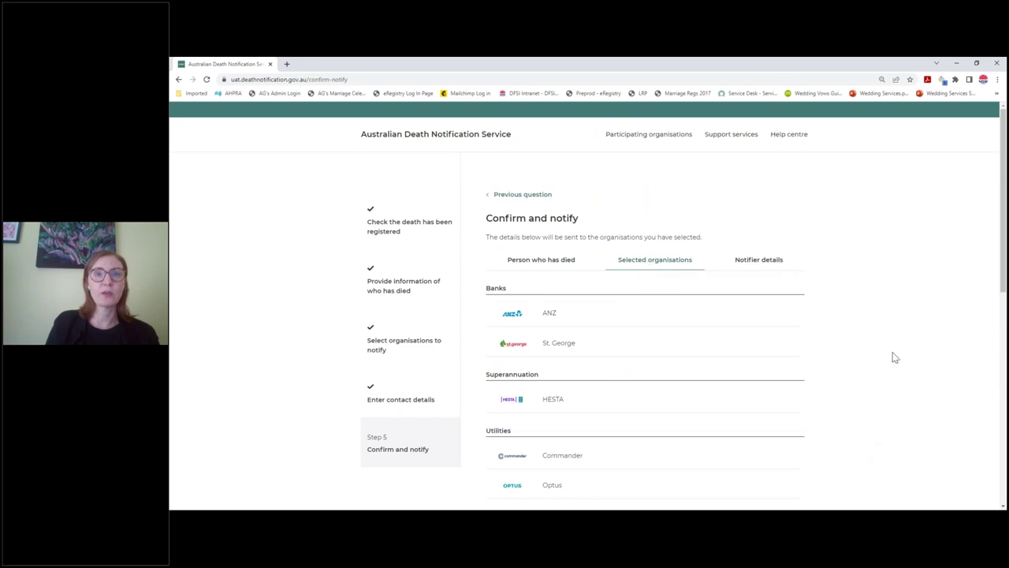
scroll(921, 396, down, 4)
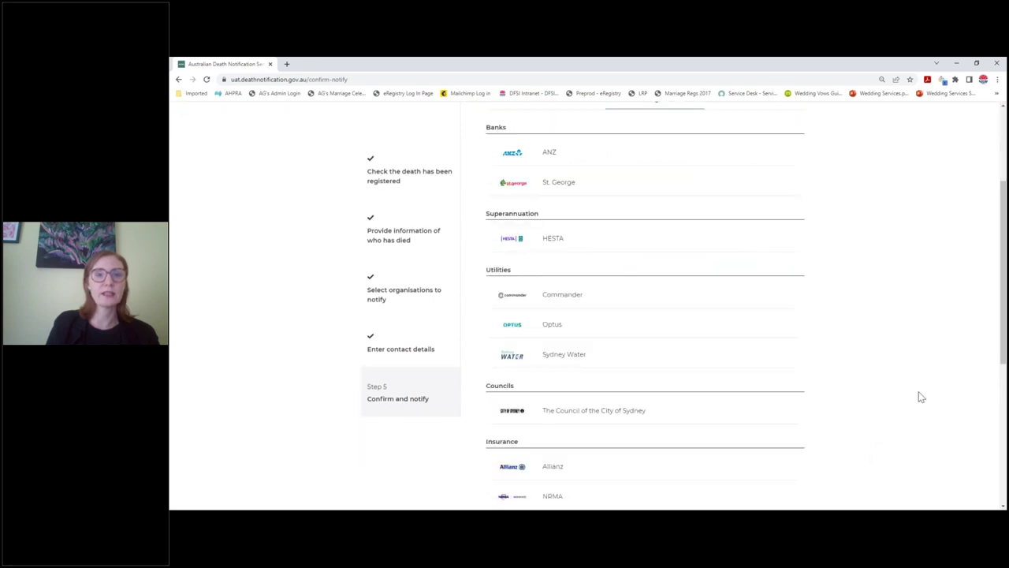
scroll(921, 396, up, 1)
scroll(921, 397, down, 2)
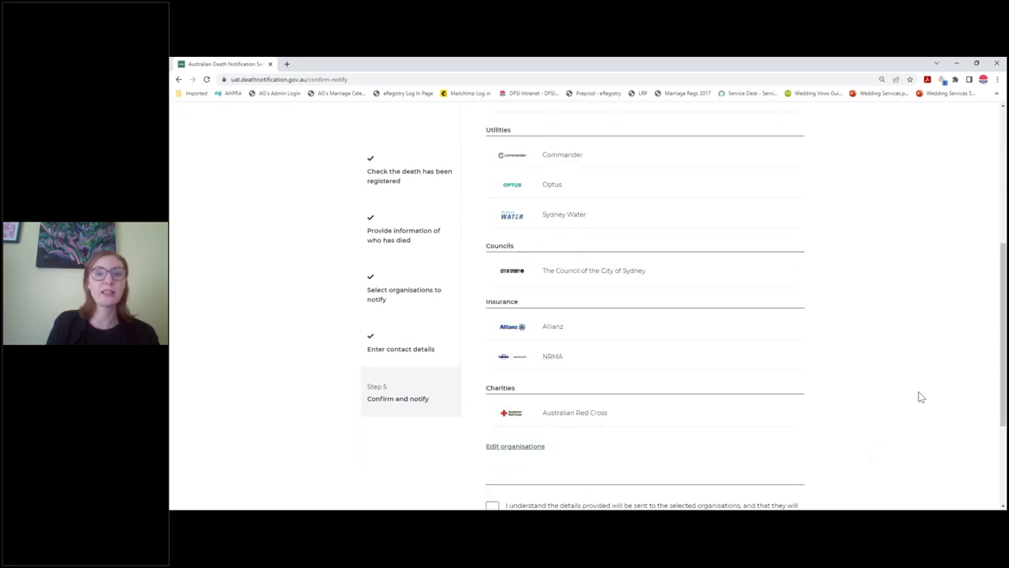
scroll(882, 409, up, 4)
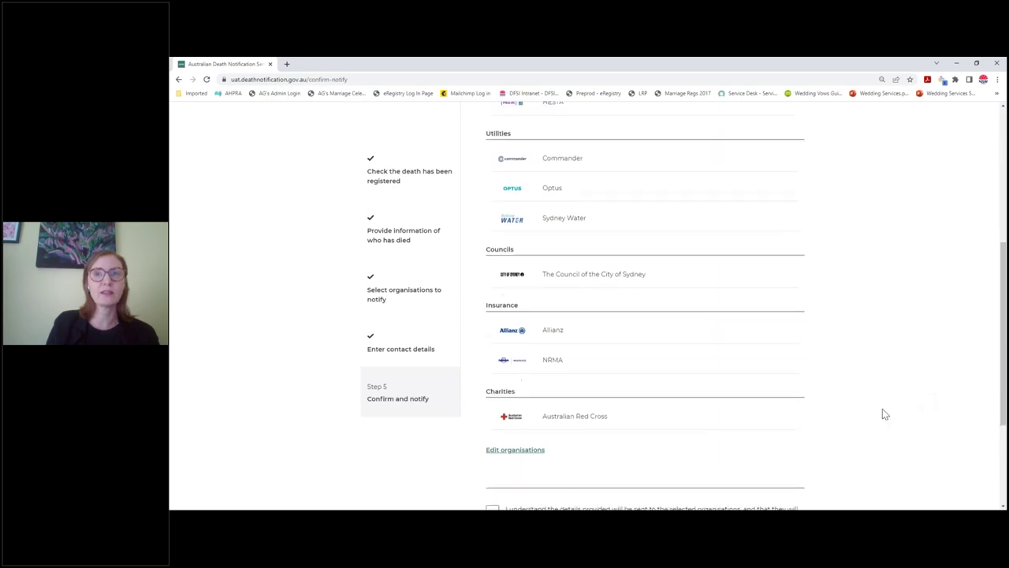
click(751, 262)
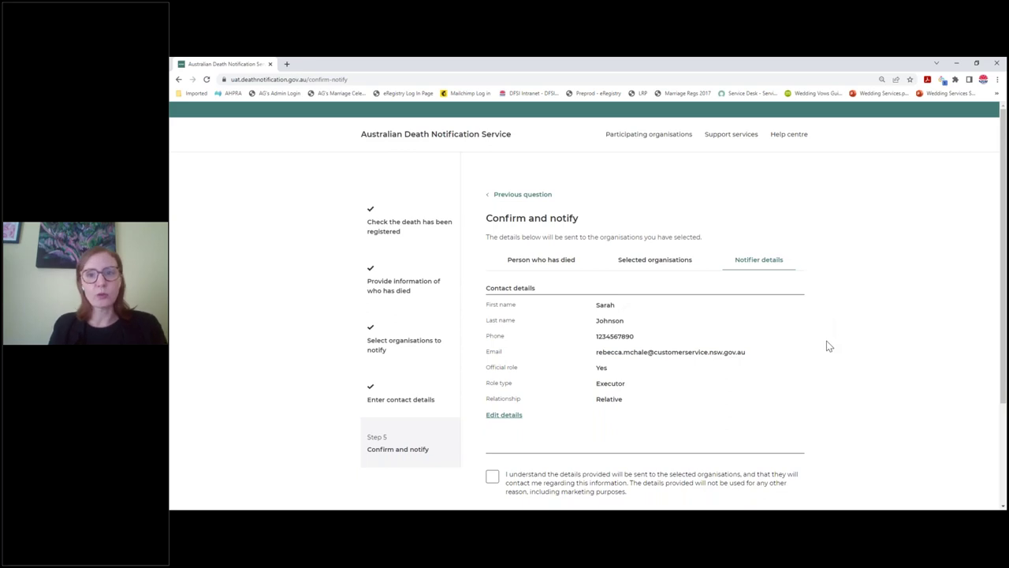
scroll(828, 345, down, 3)
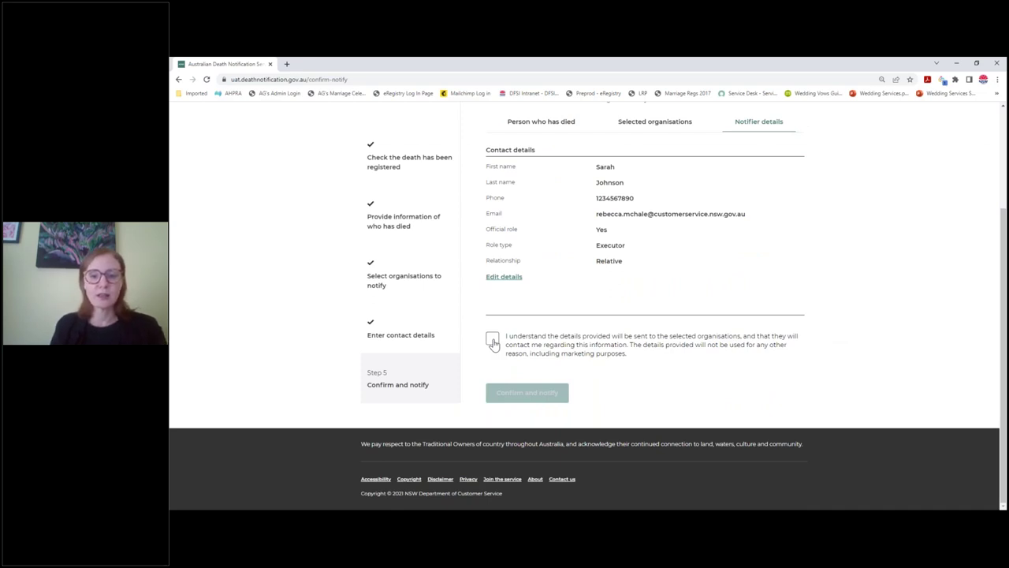
Accept the 'I understand the details provided' consent statement and confirm the notification.
click(492, 339)
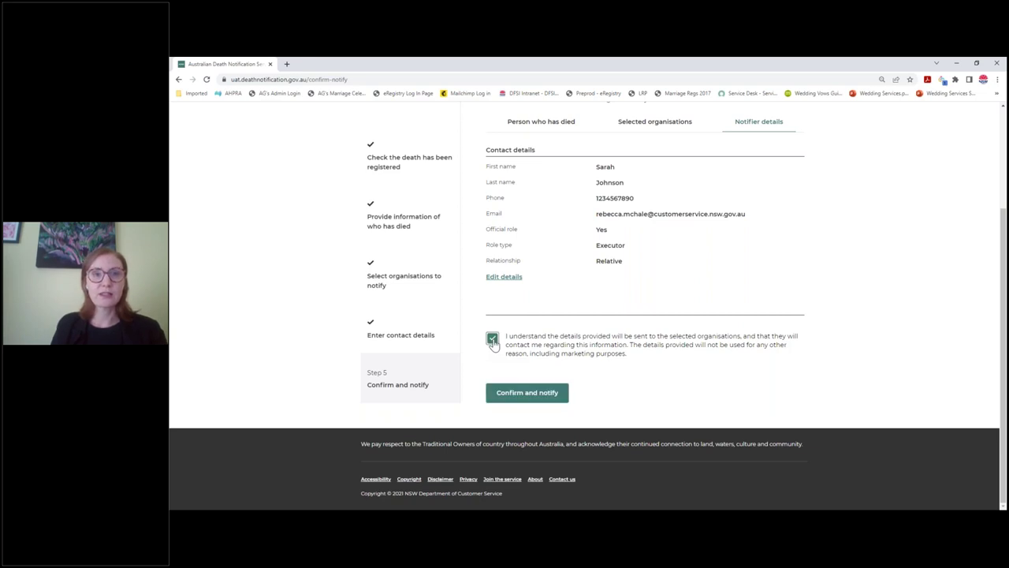
click(508, 398)
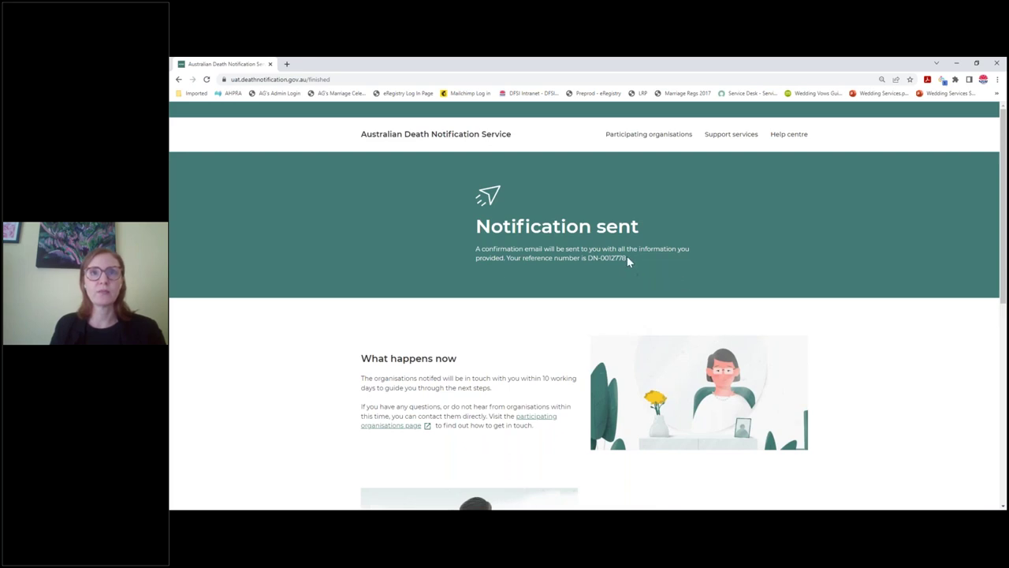
Highlight the reference number, read the 10-working-day next steps, then leave the browser window.
drag(628, 258, 523, 259)
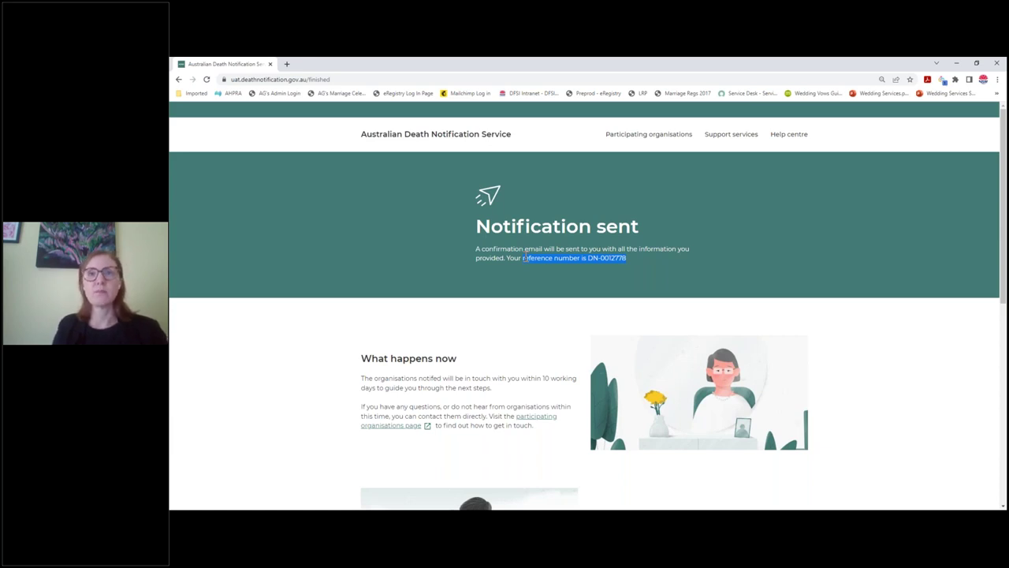
scroll(871, 458, down, 1)
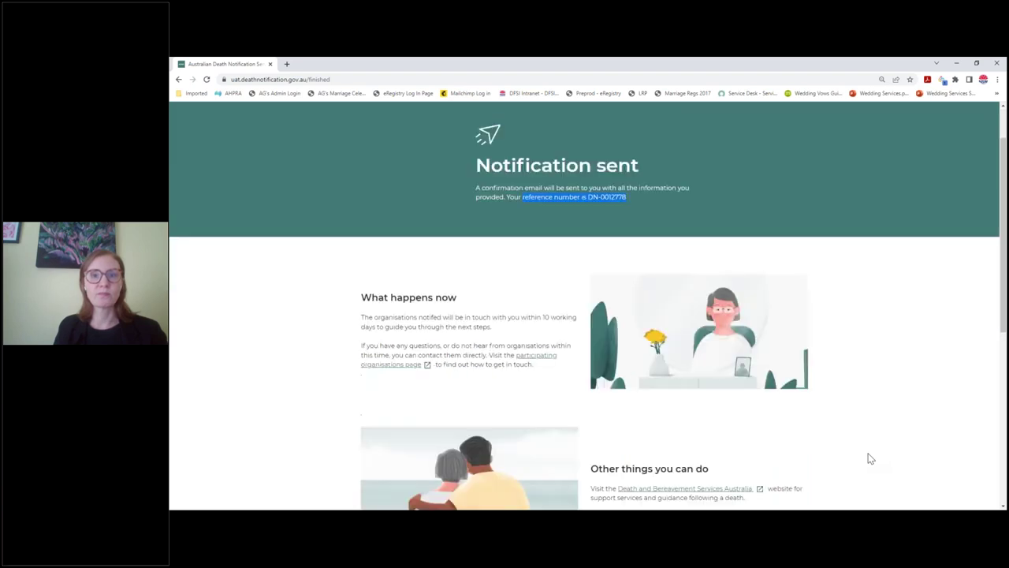
scroll(868, 457, down, 3)
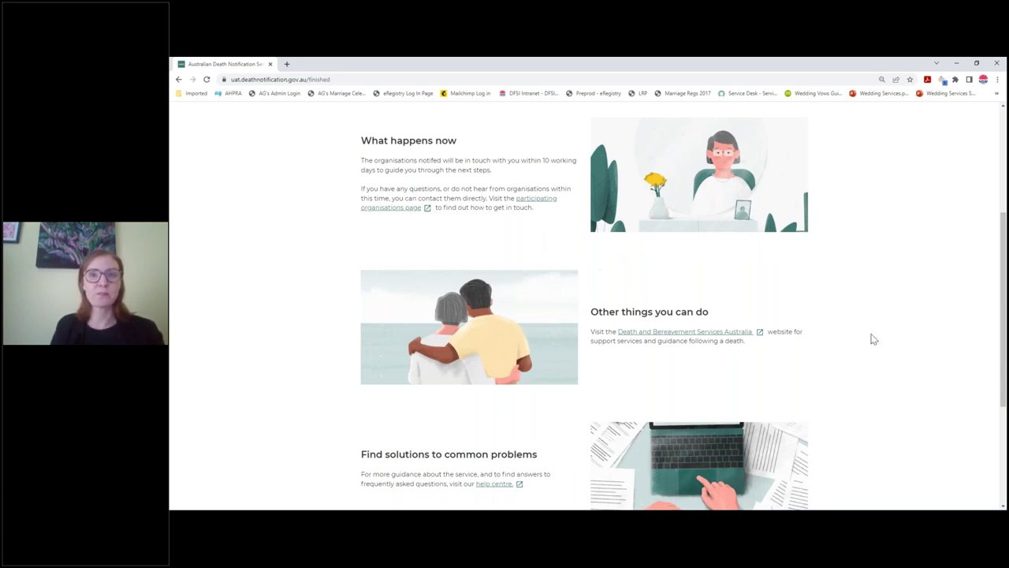
scroll(880, 362, down, 1)
scroll(880, 363, down, 1)
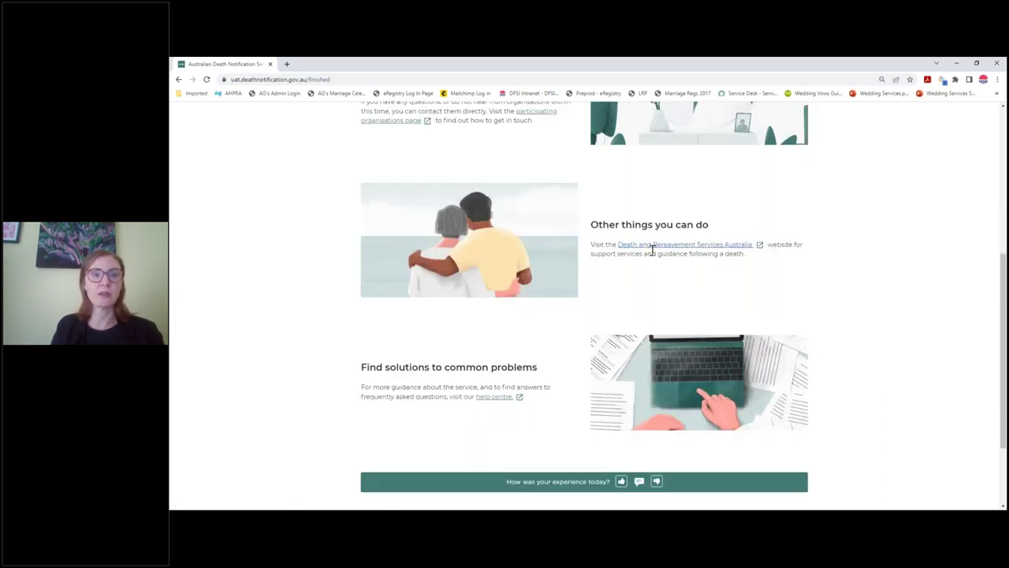
scroll(874, 406, down, 2)
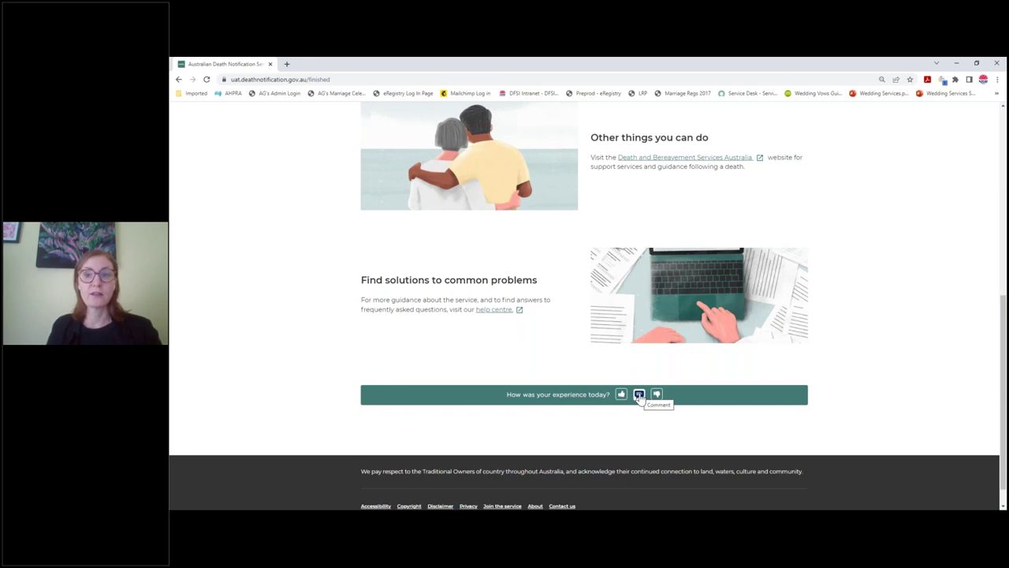
scroll(805, 416, up, 10)
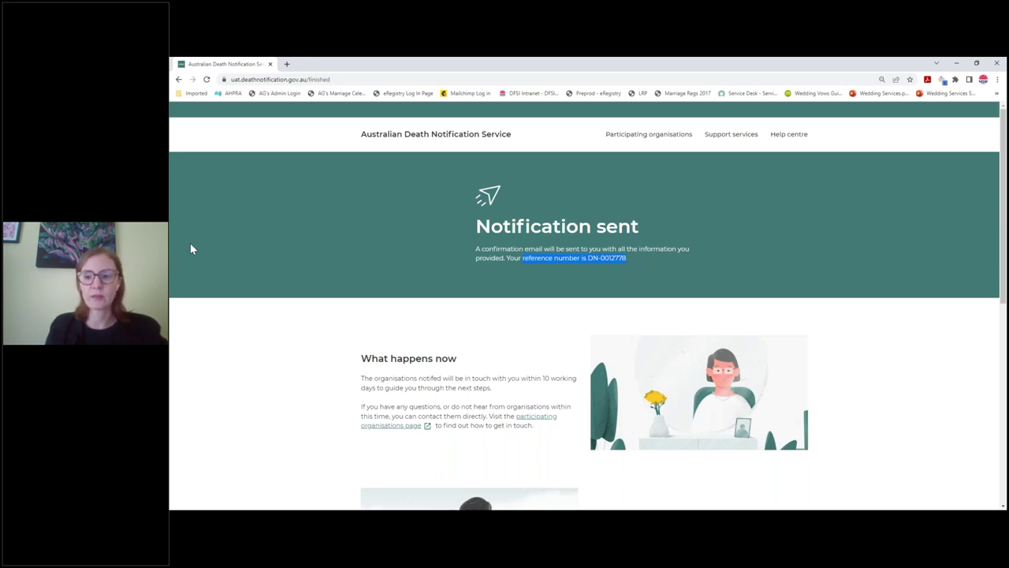
key(alt+Tab)
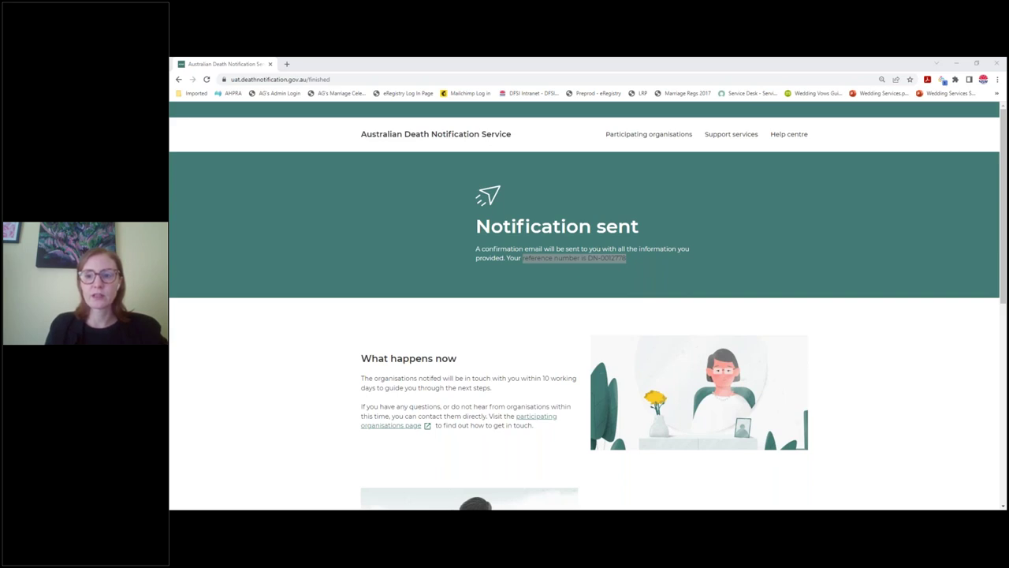